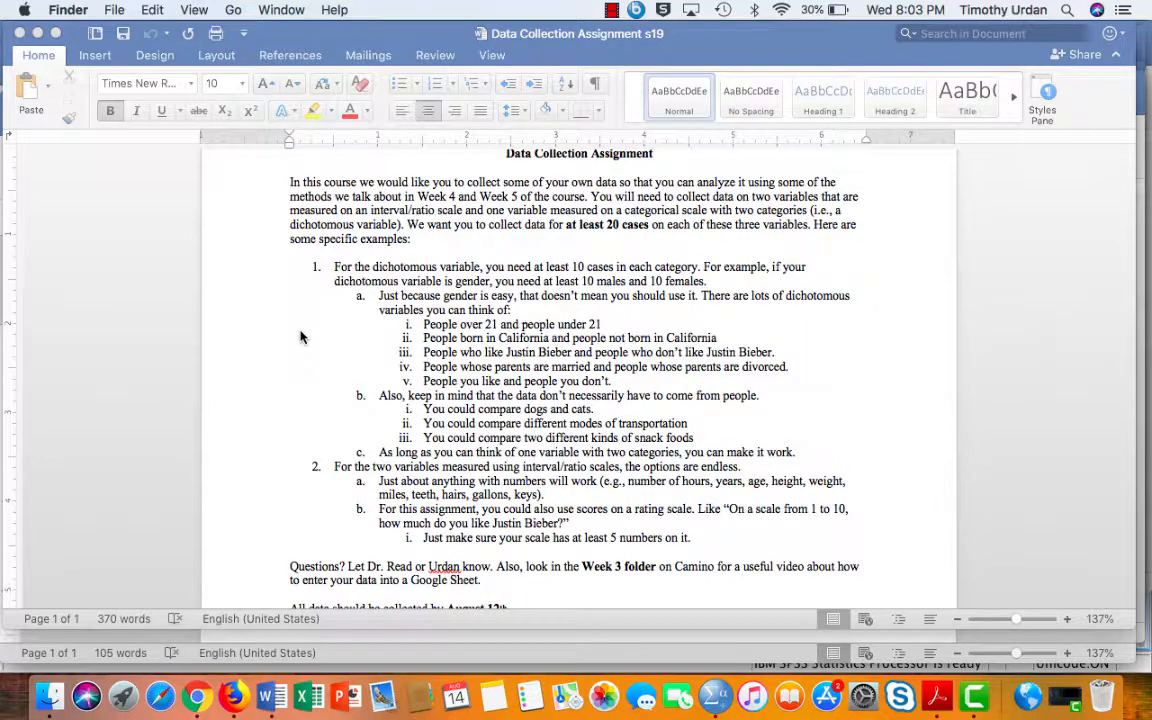
Read to the end of the data collection assignment, switch to SPSS Statistics and create a new empty data file.
scroll(432, 399, down, 4)
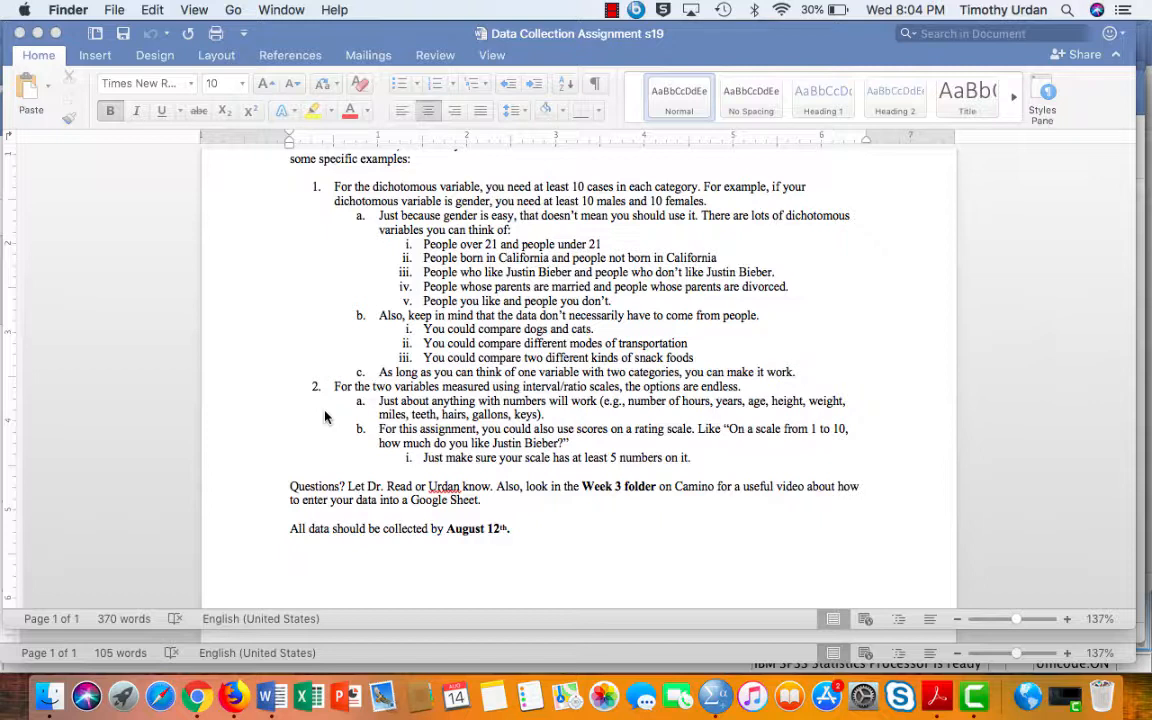
click(716, 697)
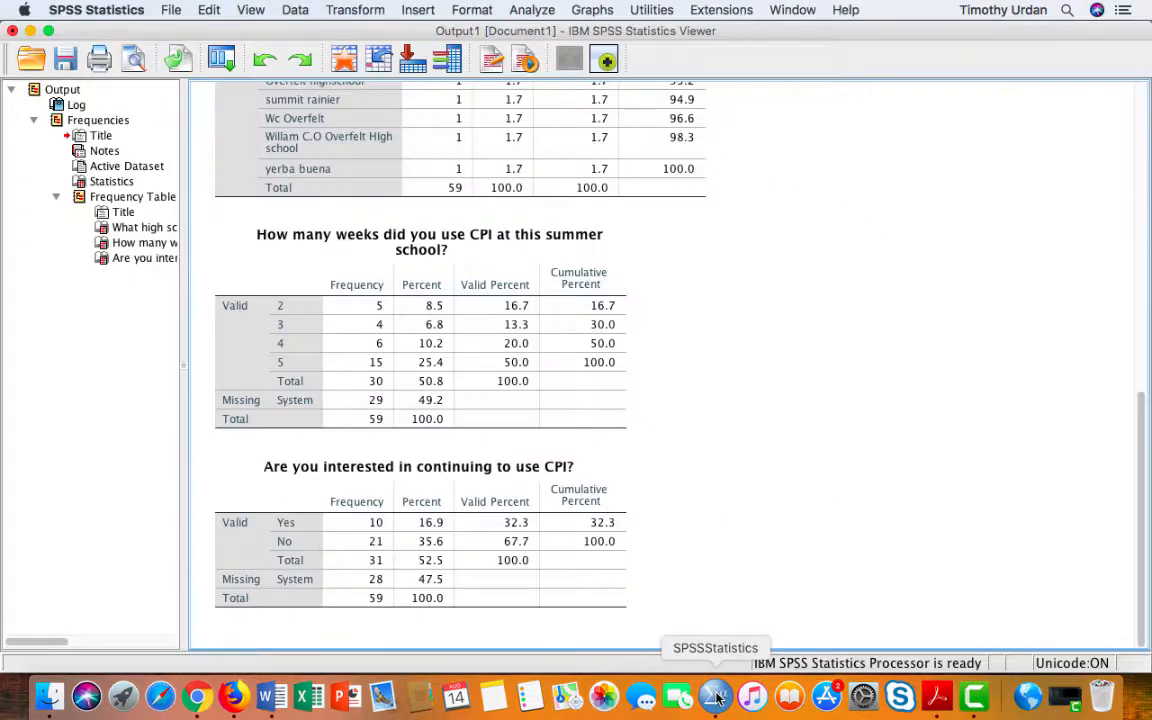
click(171, 12)
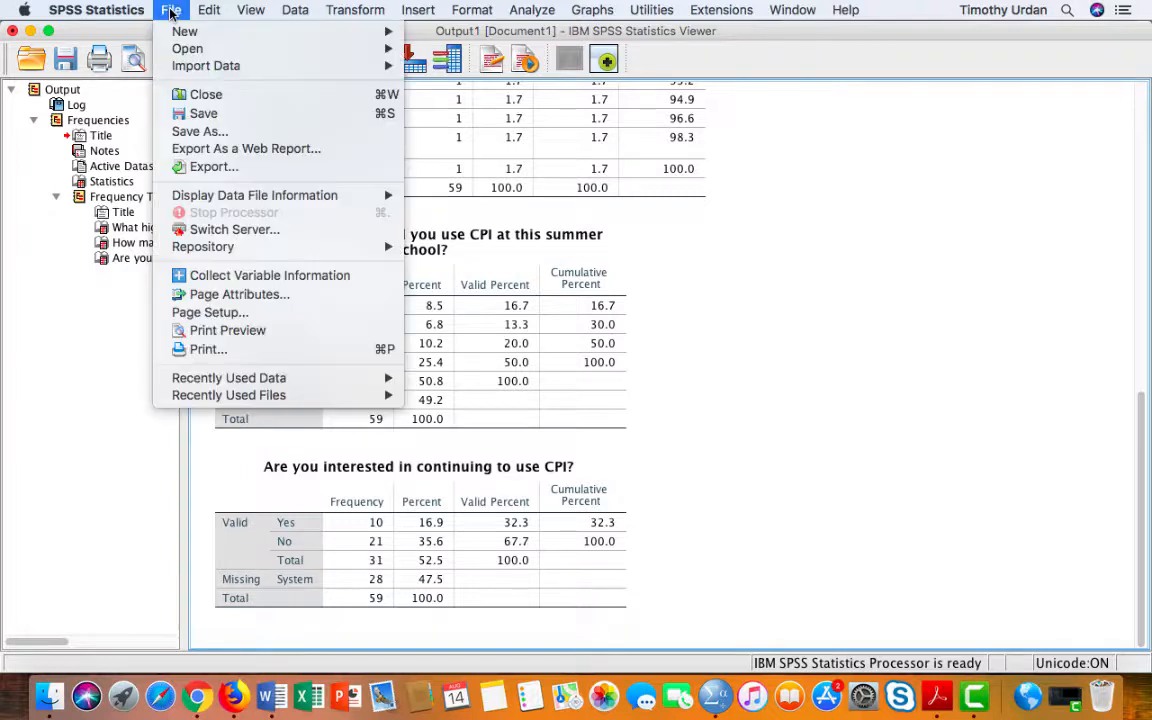
mouse_move(190, 34)
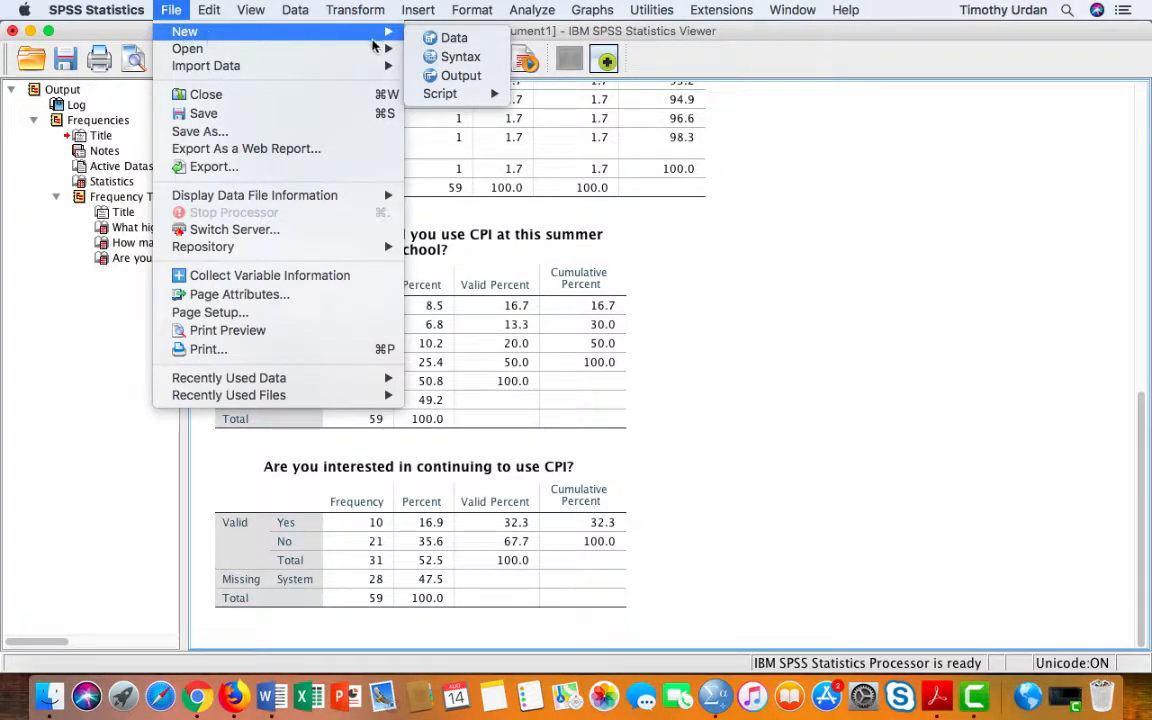
click(440, 39)
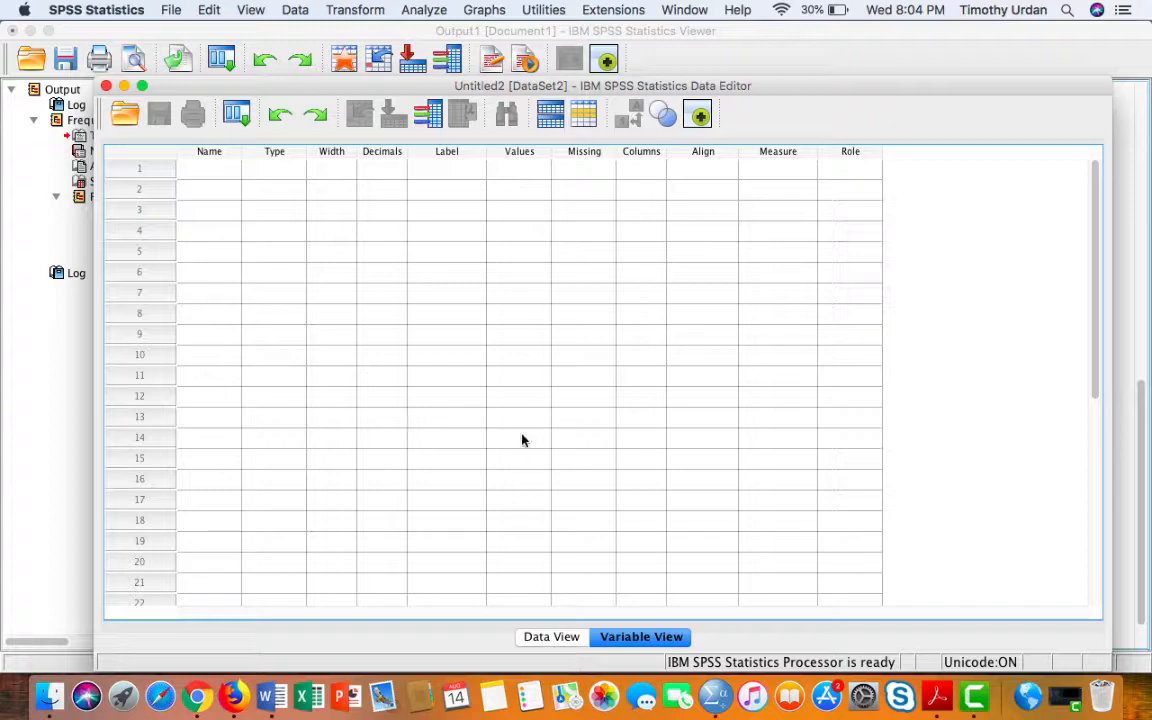
Define the first variable in Variable View with the name Gender and the label "Male and female".
click(568, 637)
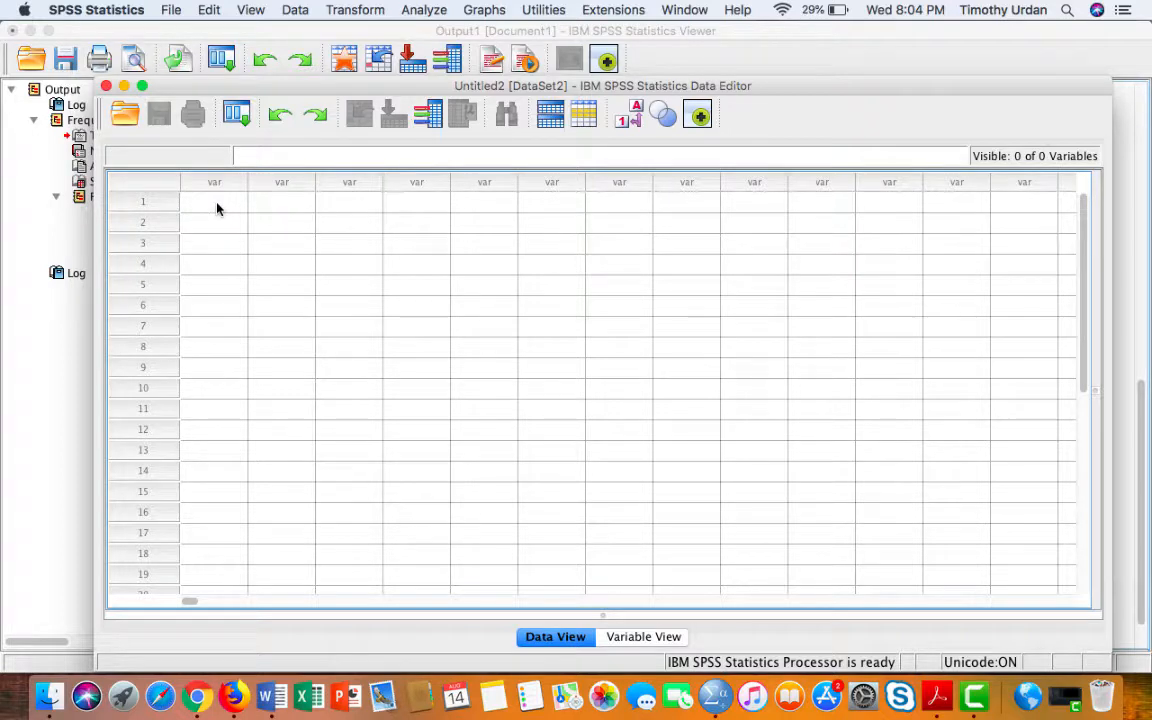
click(643, 637)
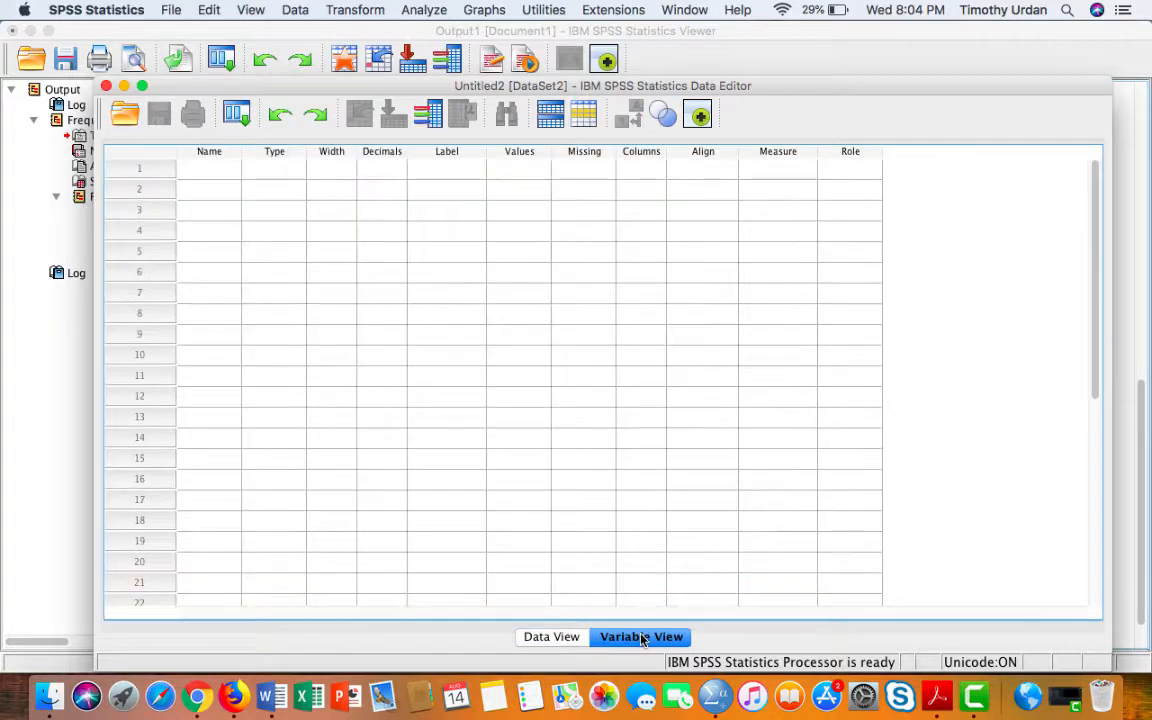
click(212, 172)
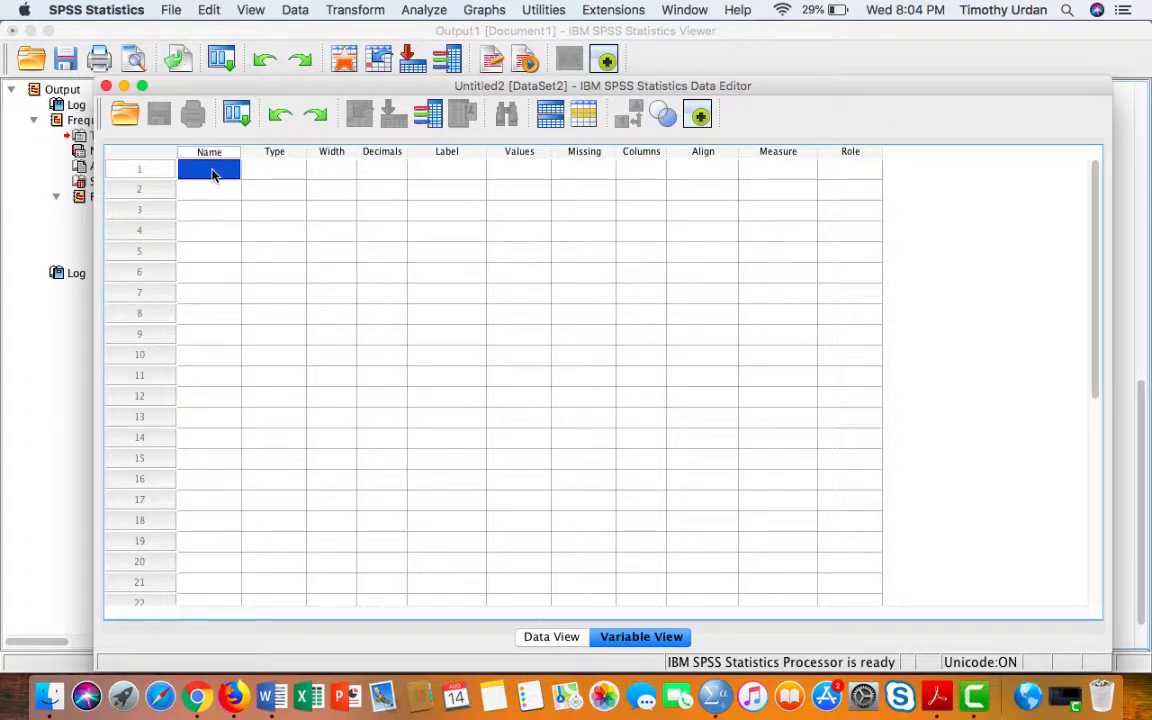
text(Gender)
key(Tab)
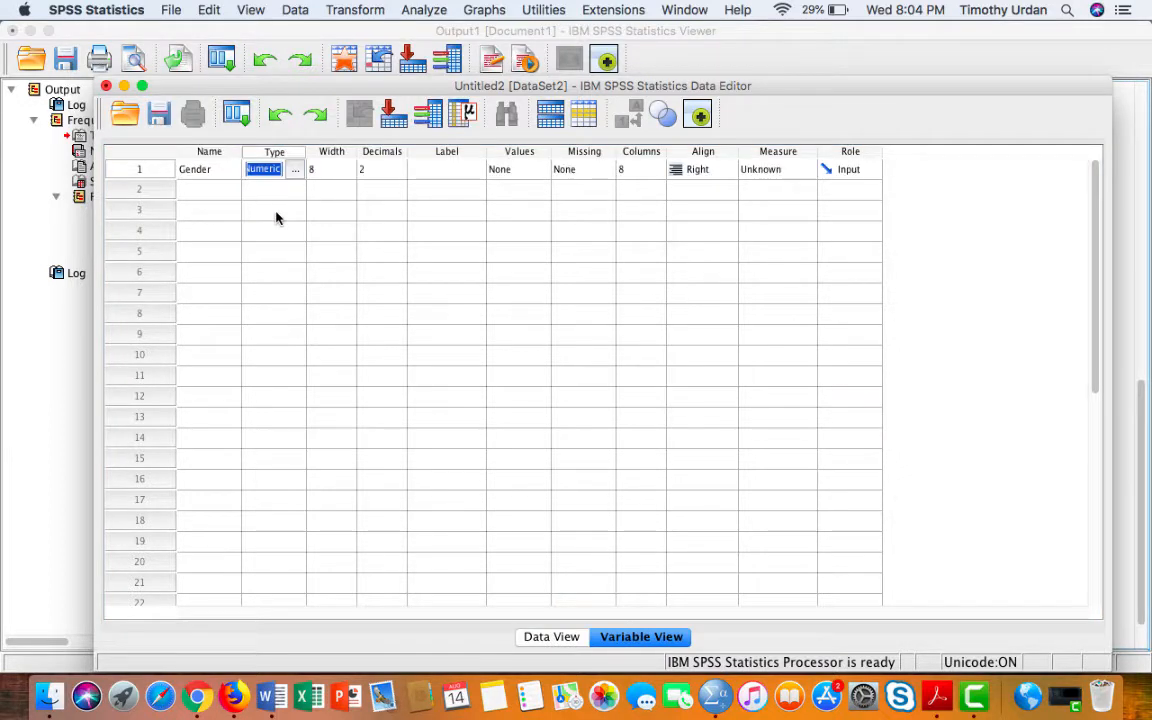
click(435, 172)
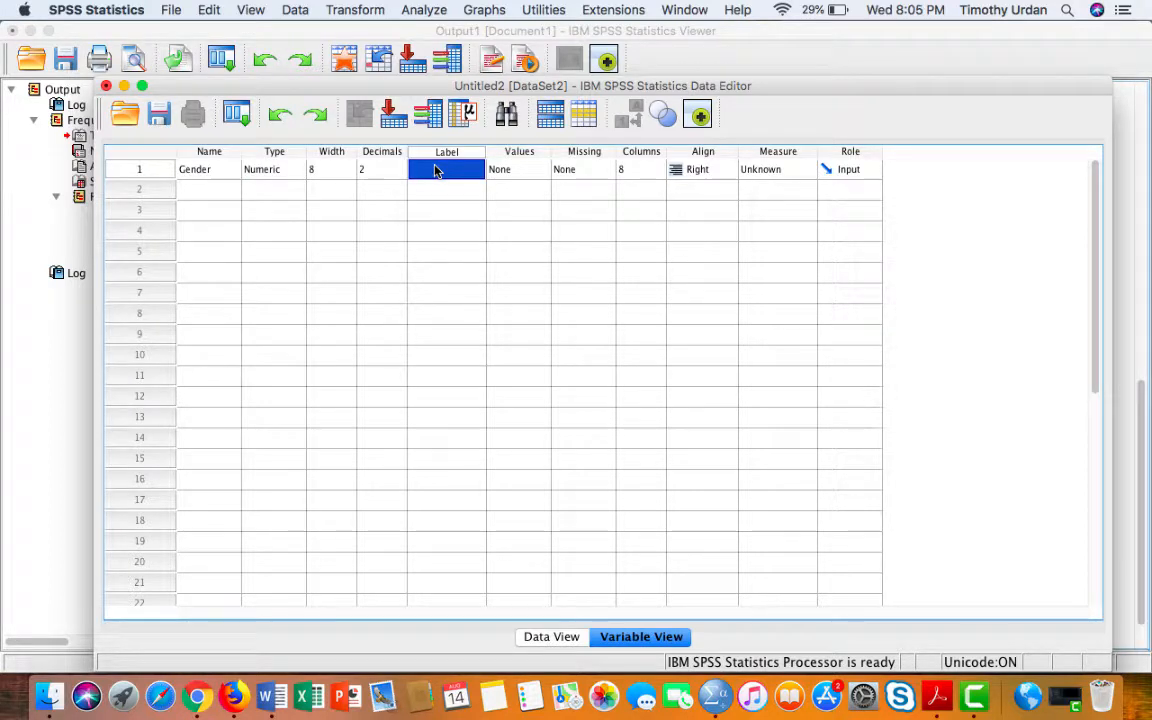
text(Male and femal)
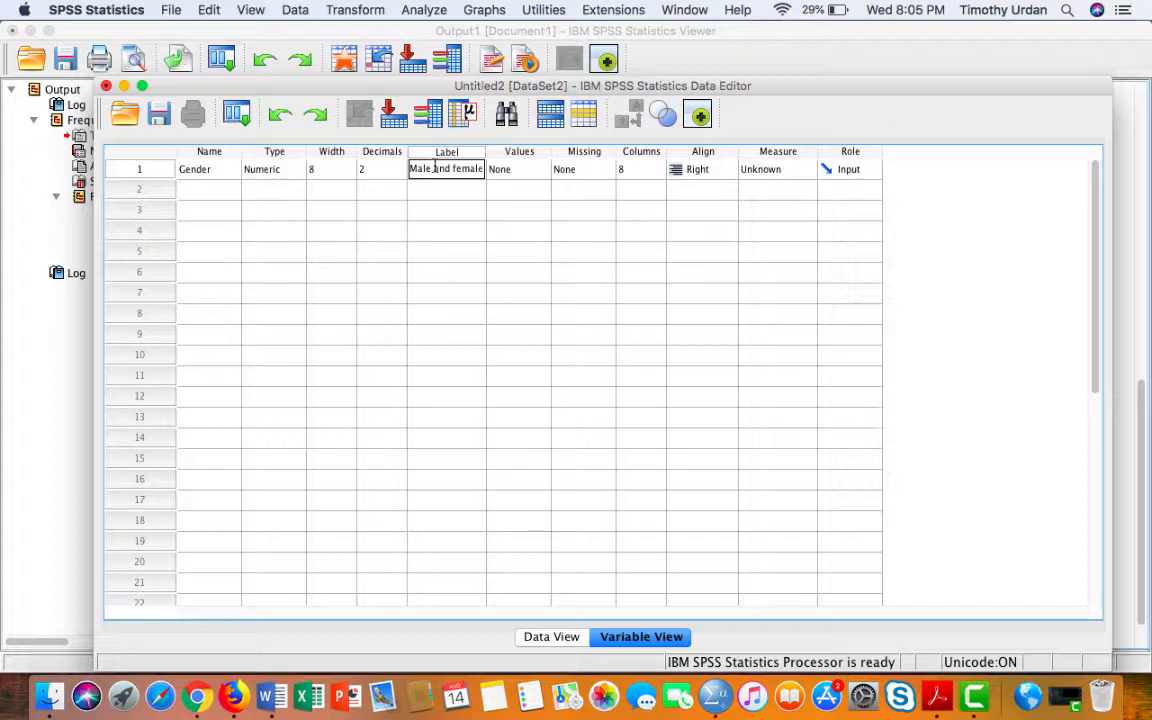
text(e)
Assign value labels to the Gender variable: 1 for Female and 0 for Male.
click(538, 172)
click(538, 172)
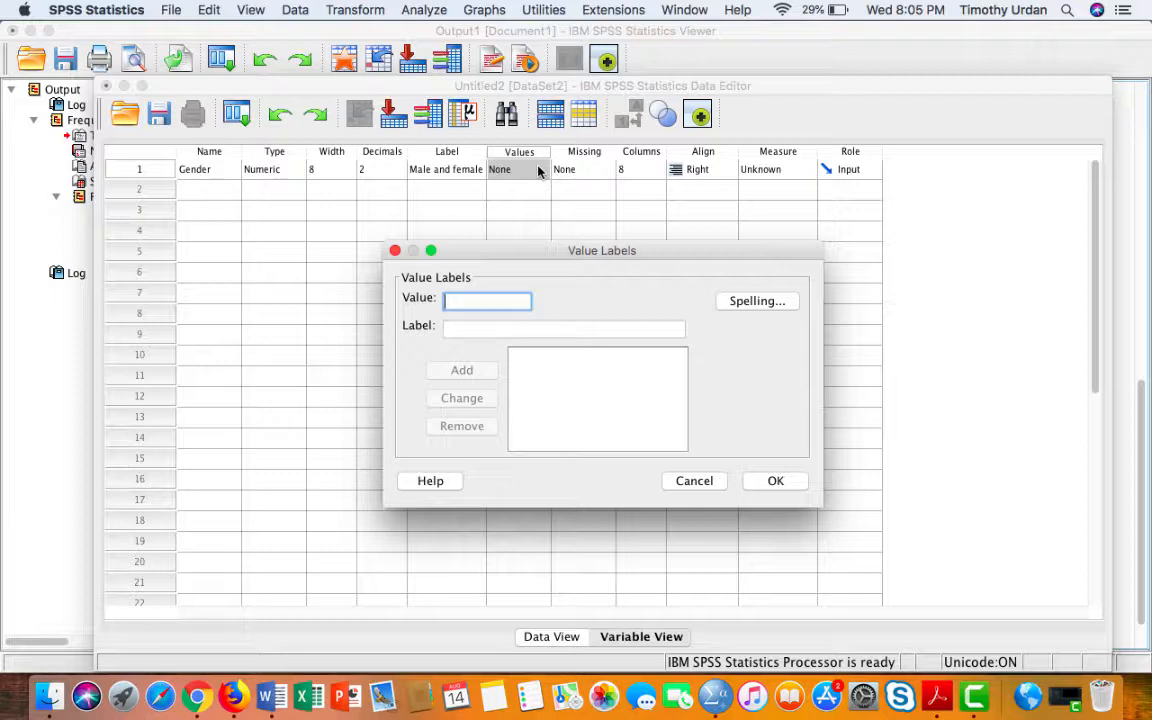
text(1)
key(Tab)
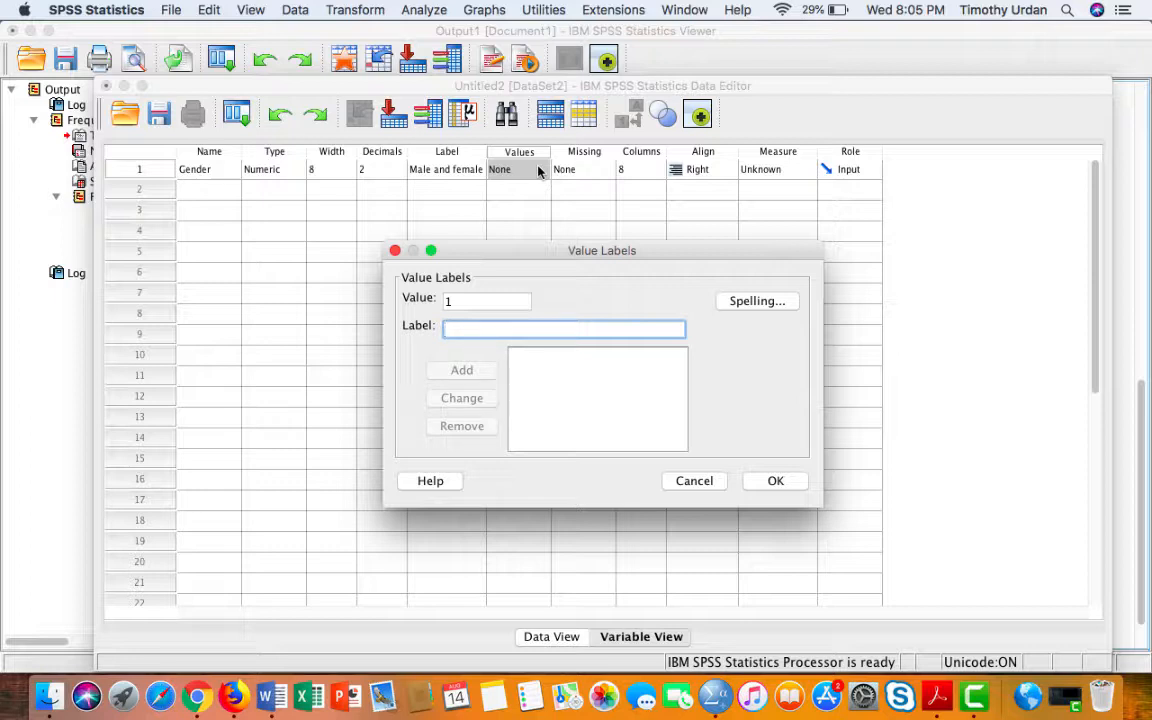
text(Female)
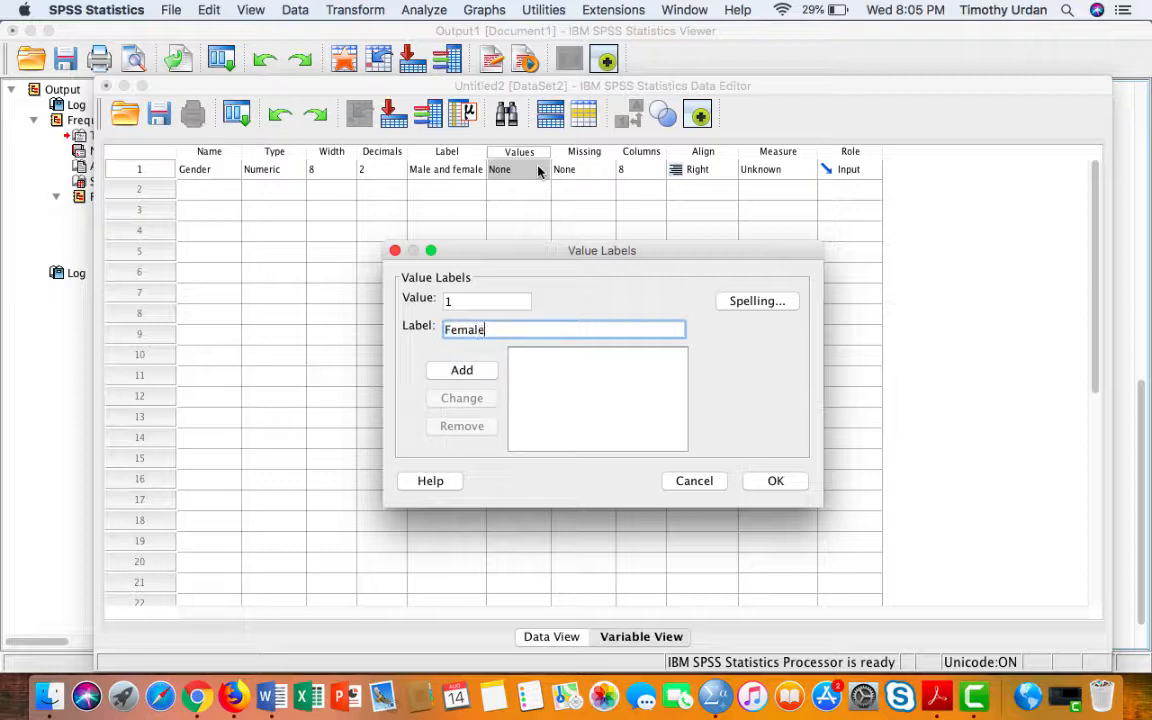
click(476, 372)
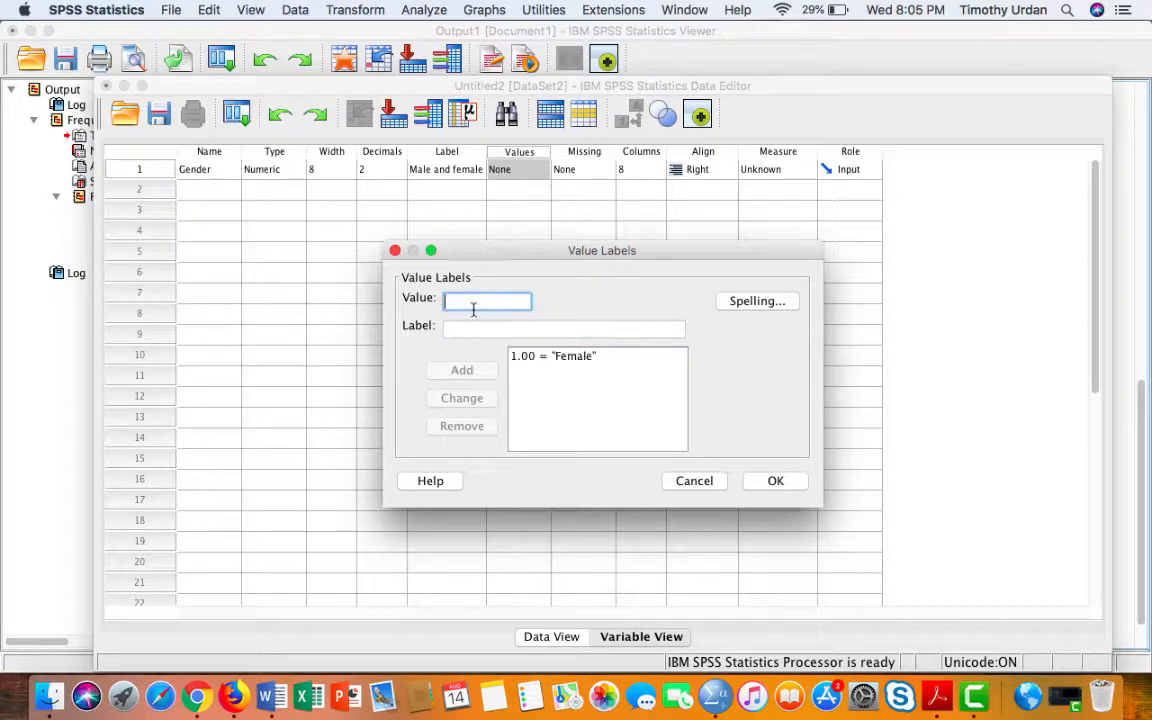
text(0)
key(Tab)
text(Male)
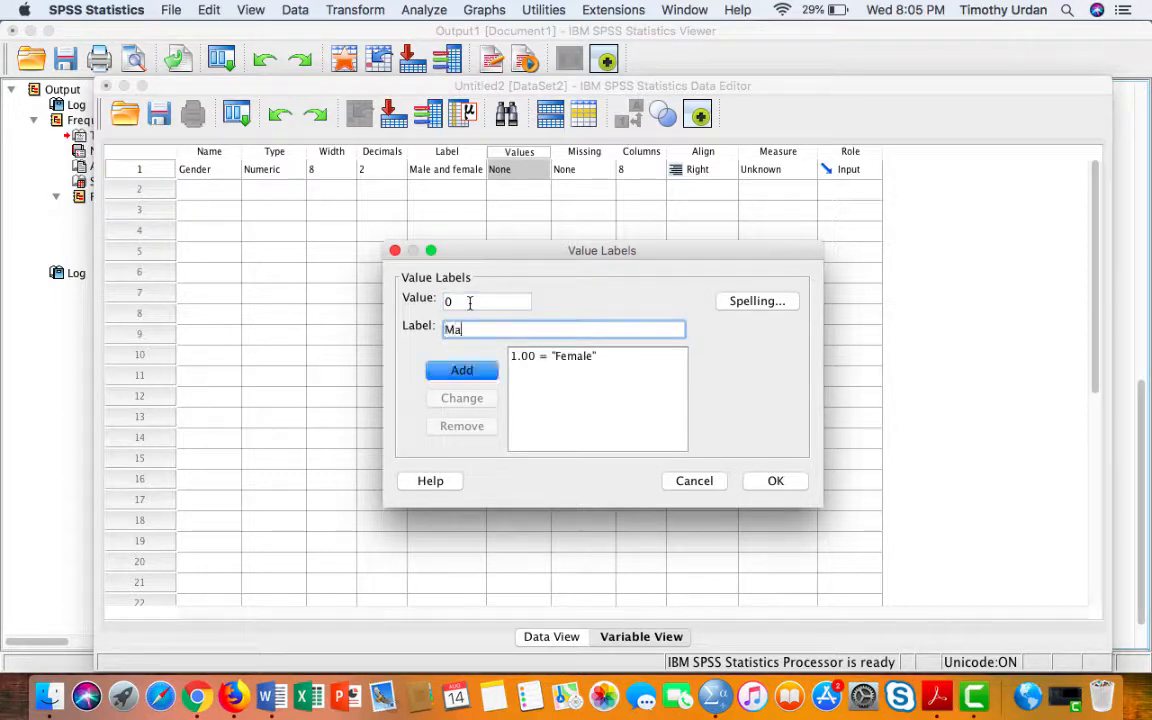
click(480, 373)
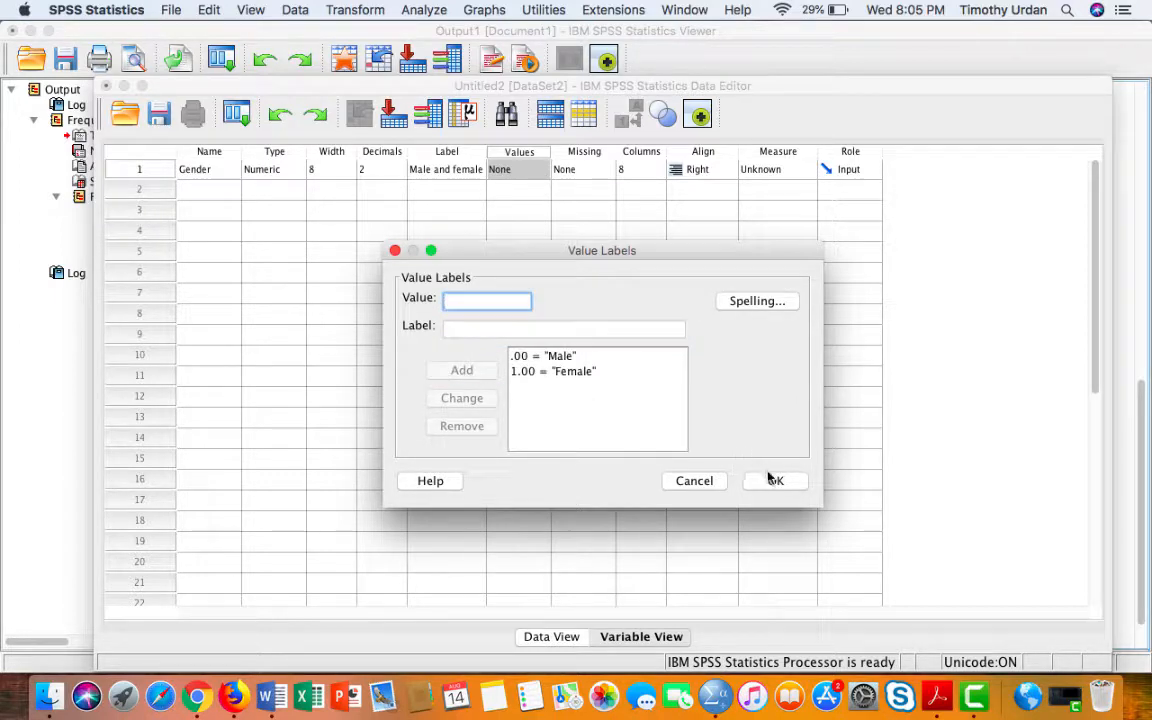
click(773, 481)
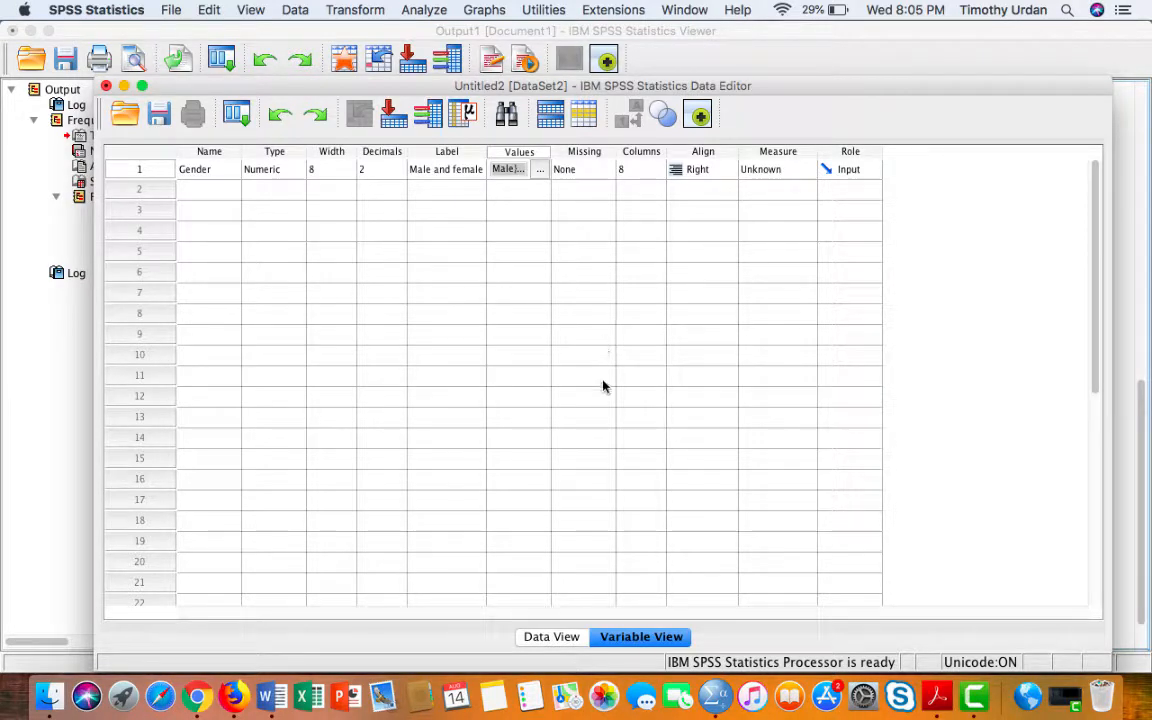
Fill the Gender column in Data View with 0 for cases 1 to 10 and 1 for cases 11 to 20.
click(553, 637)
click(214, 204)
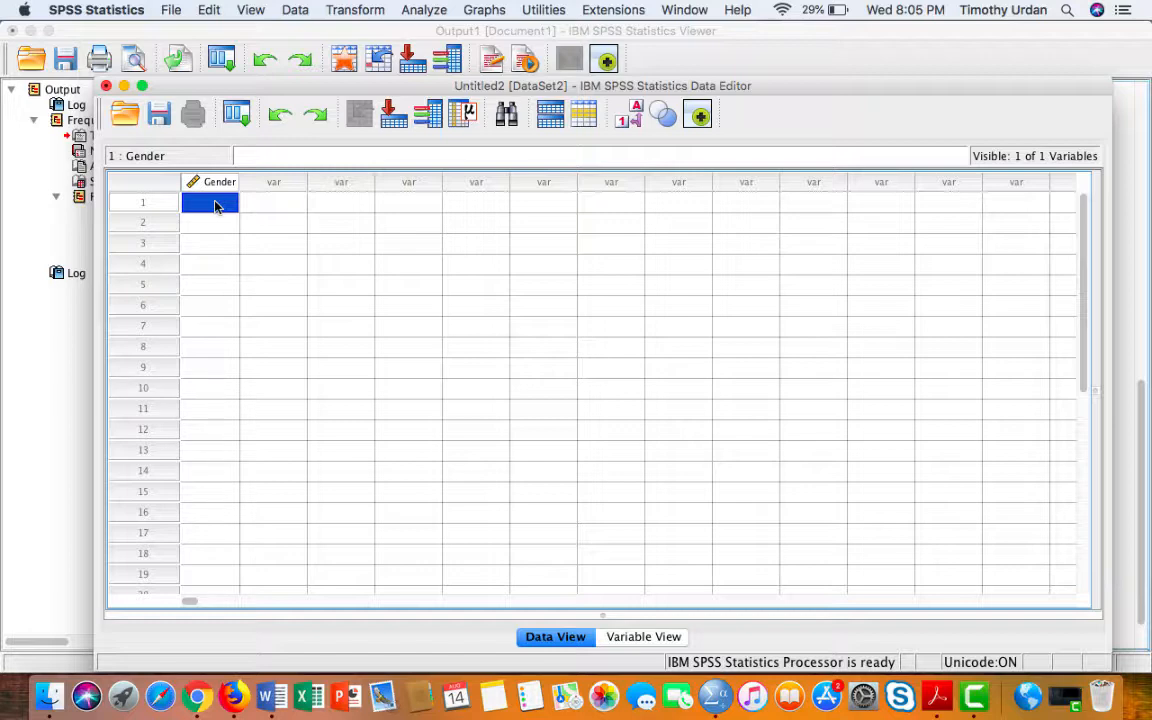
text(0 0 0 0 0 0 0)
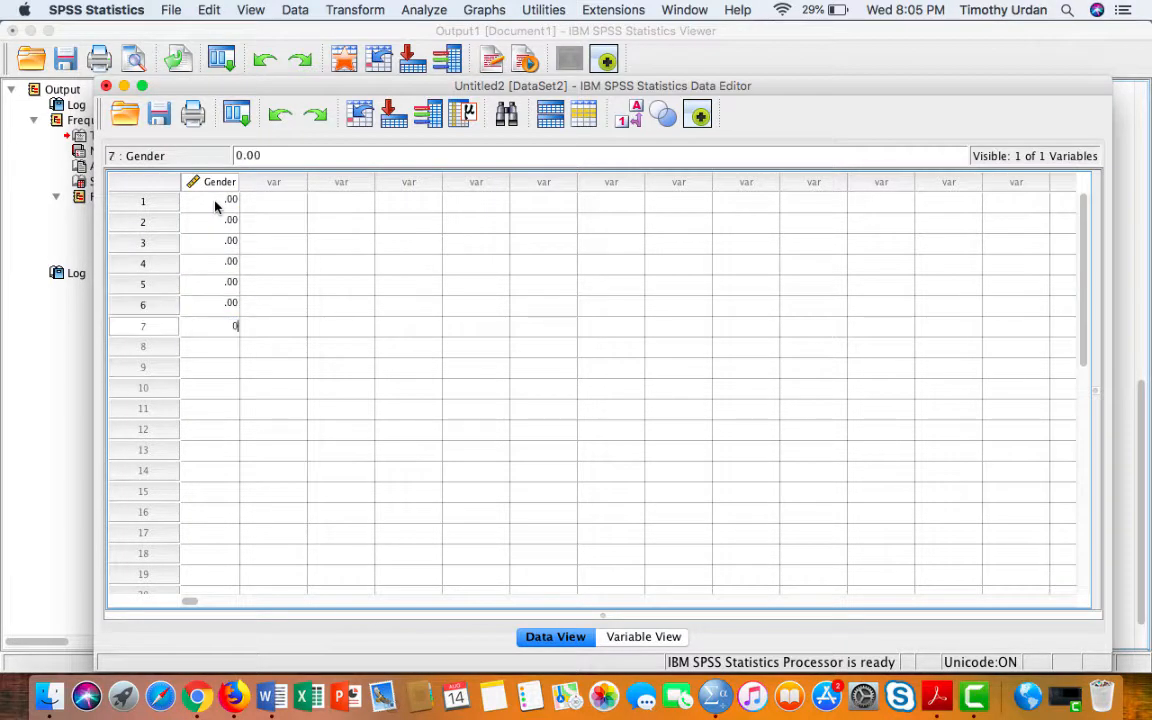
key(Return)
text(0)
key(Return)
text(0)
key(Return)
text(0)
key(Return)
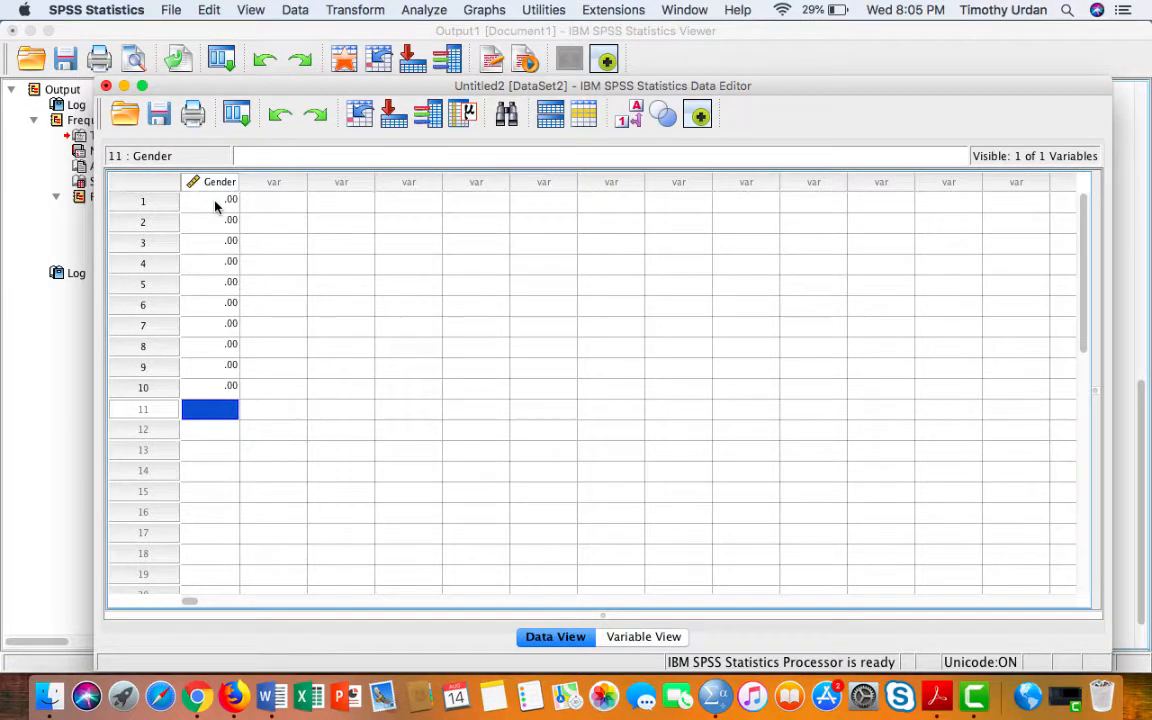
text(1 1 1 1 1 1 1 1 1 1)
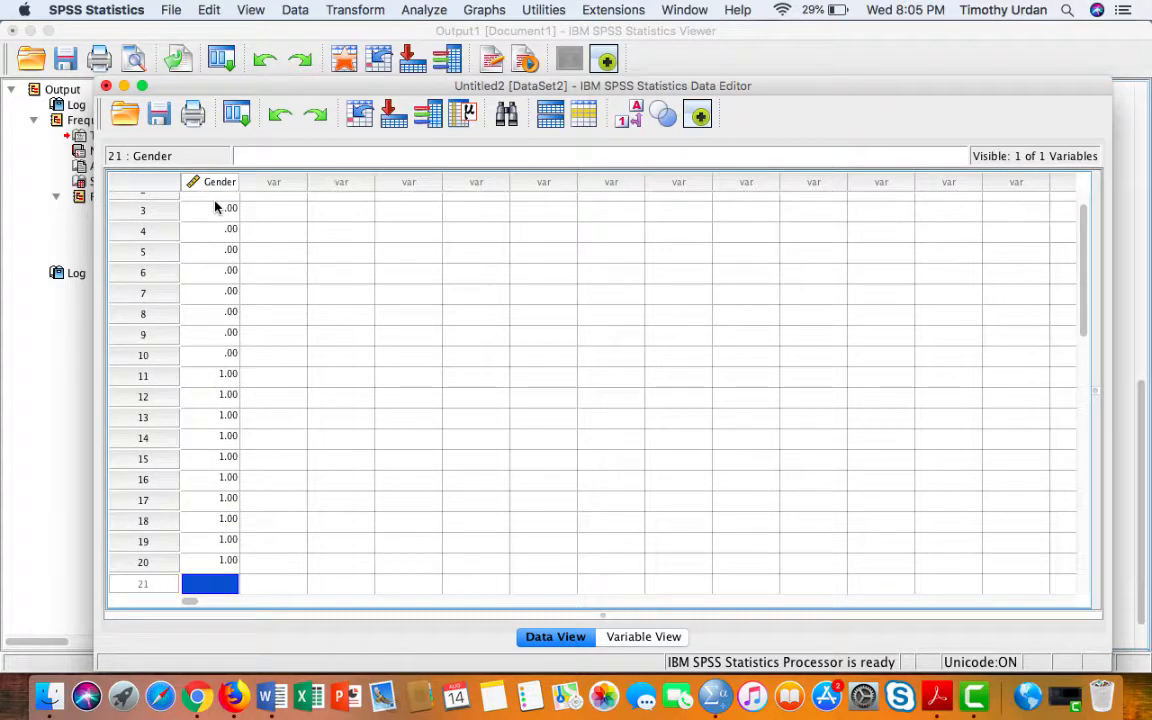
Go to the first case of the empty column beside Gender and open that column's variable definition.
key(Tab)
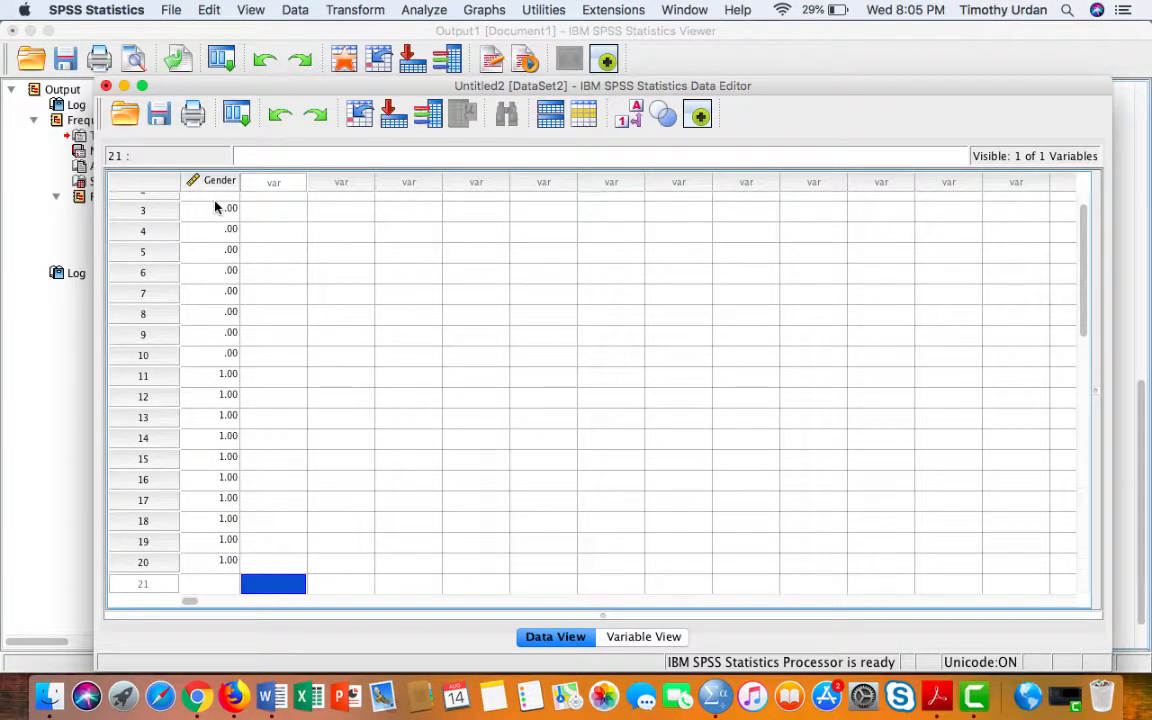
key(Up)
key(Up)
key(Up)
key(Up)
key(Up)
key(Up)
key(Up)
key(Up)
key(Up)
key(Up)
key(Up)
key(Up)
key(Up)
key(Up)
key(Up)
key(Up)
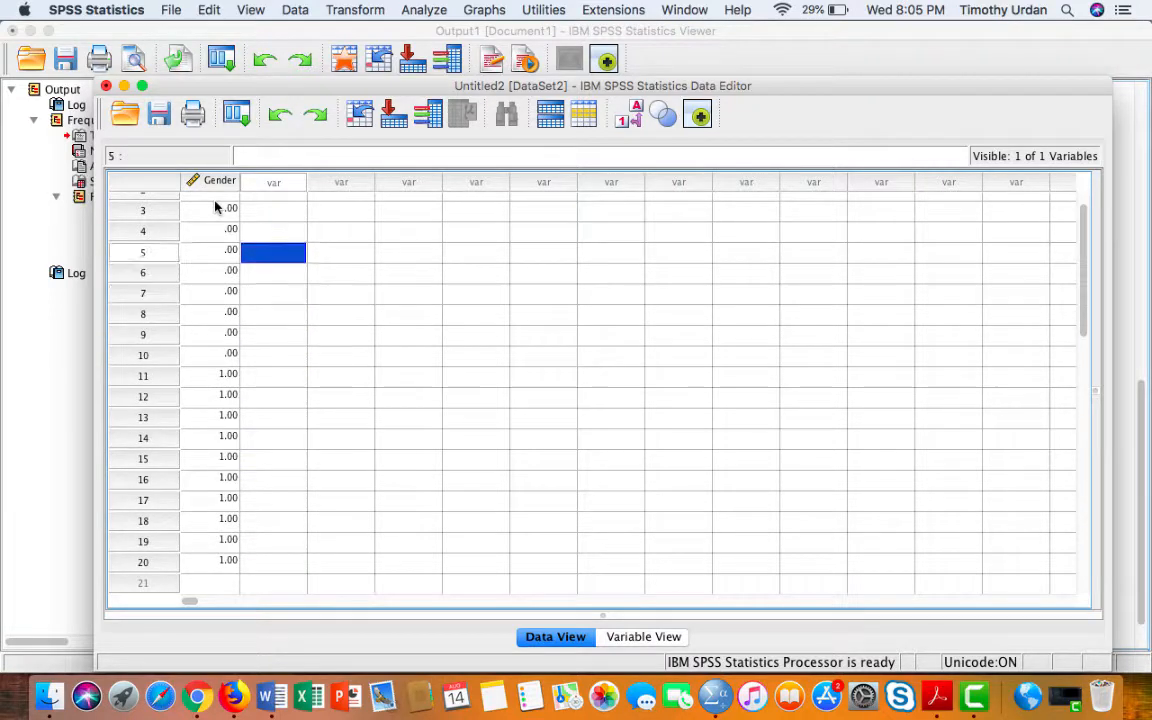
key(Up)
key(Up)
key(Up)
key(Up)
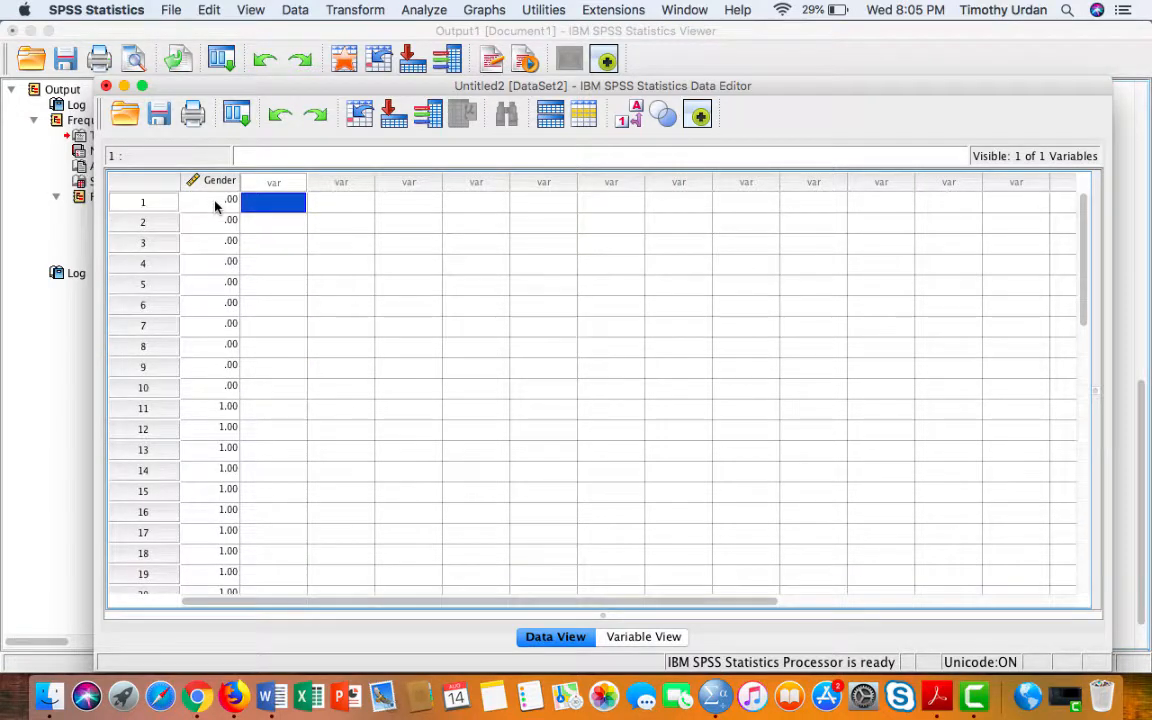
double_click(276, 186)
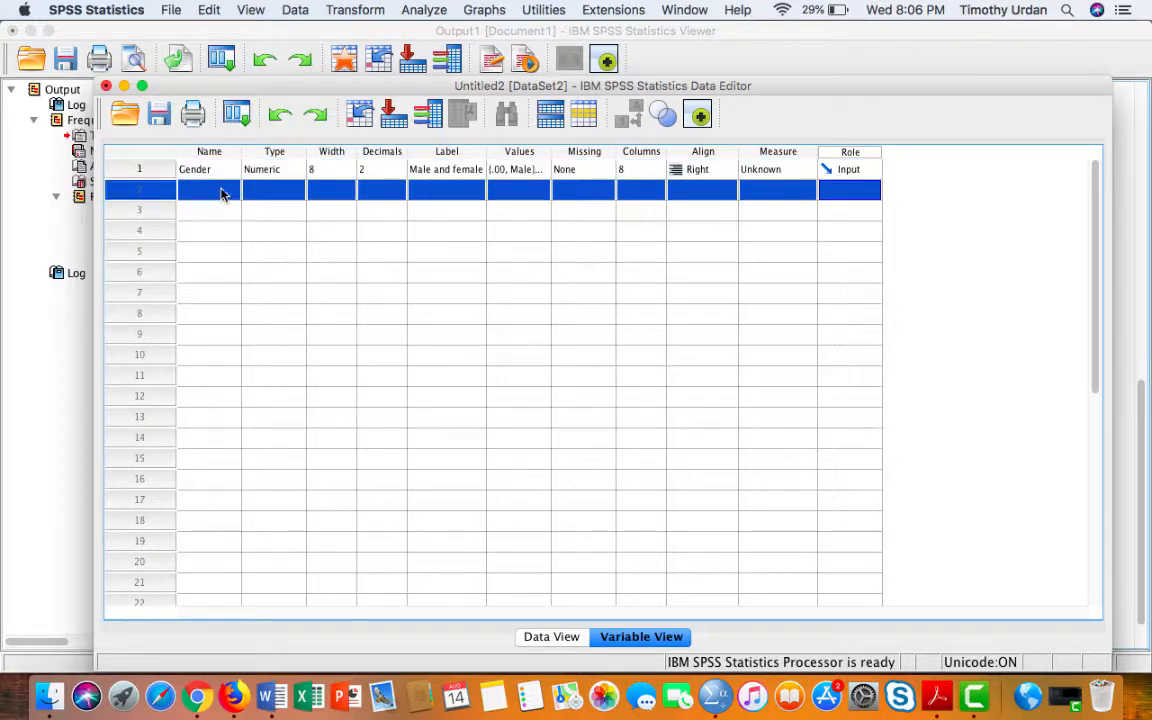
click(550, 639)
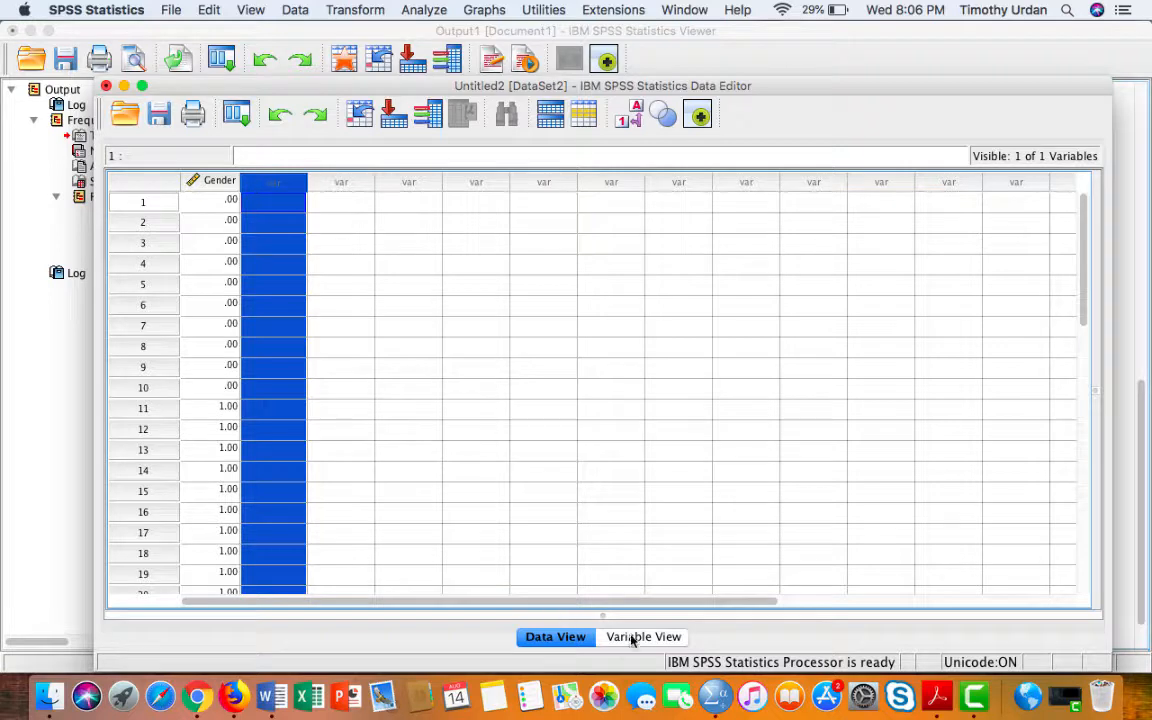
double_click(279, 183)
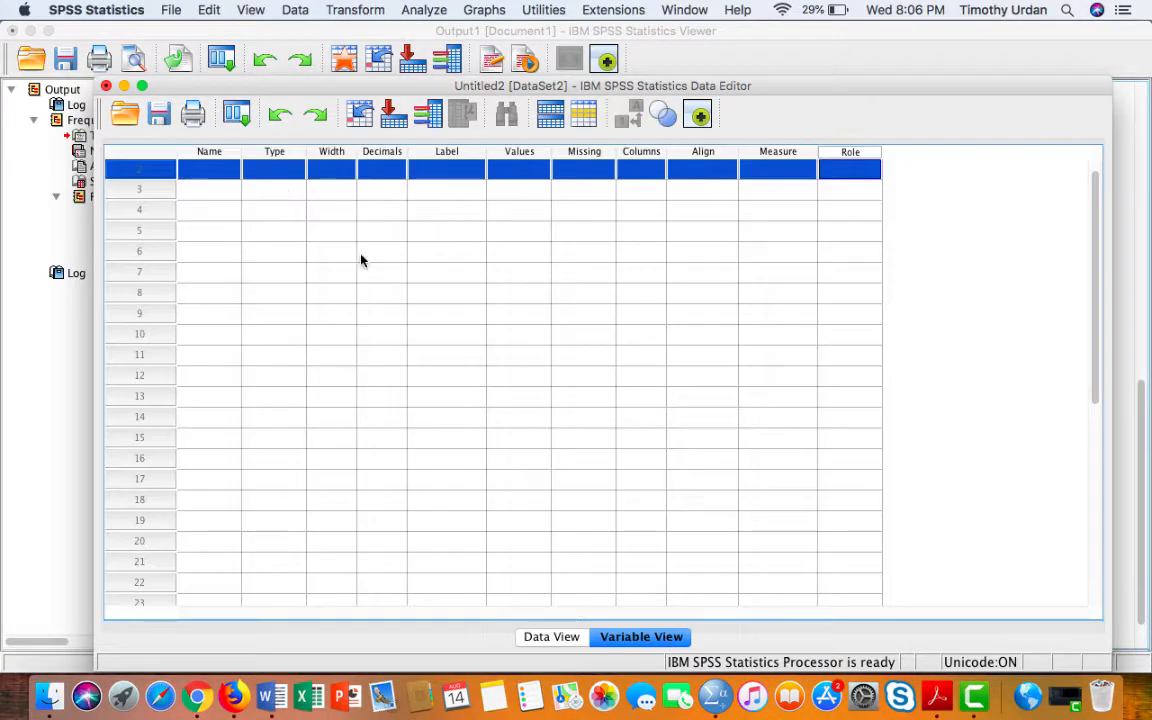
scroll(581, 551, up, 1)
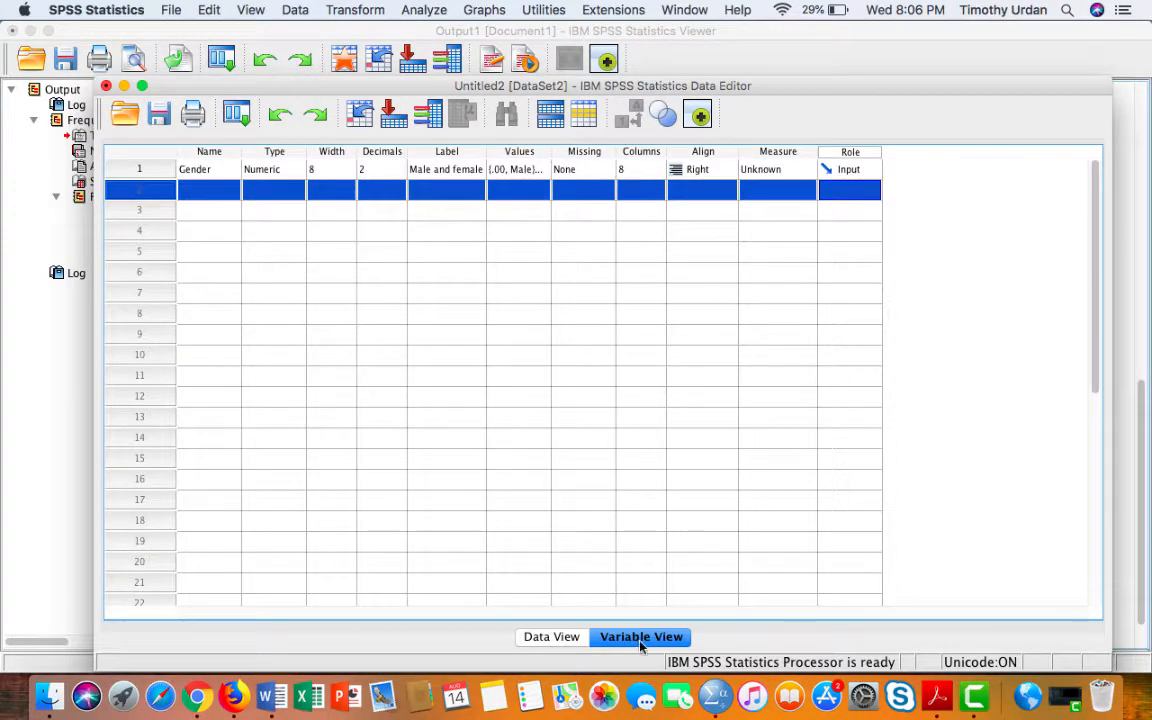
Define the second variable with the name Height and the label "Height in inches".
click(218, 191)
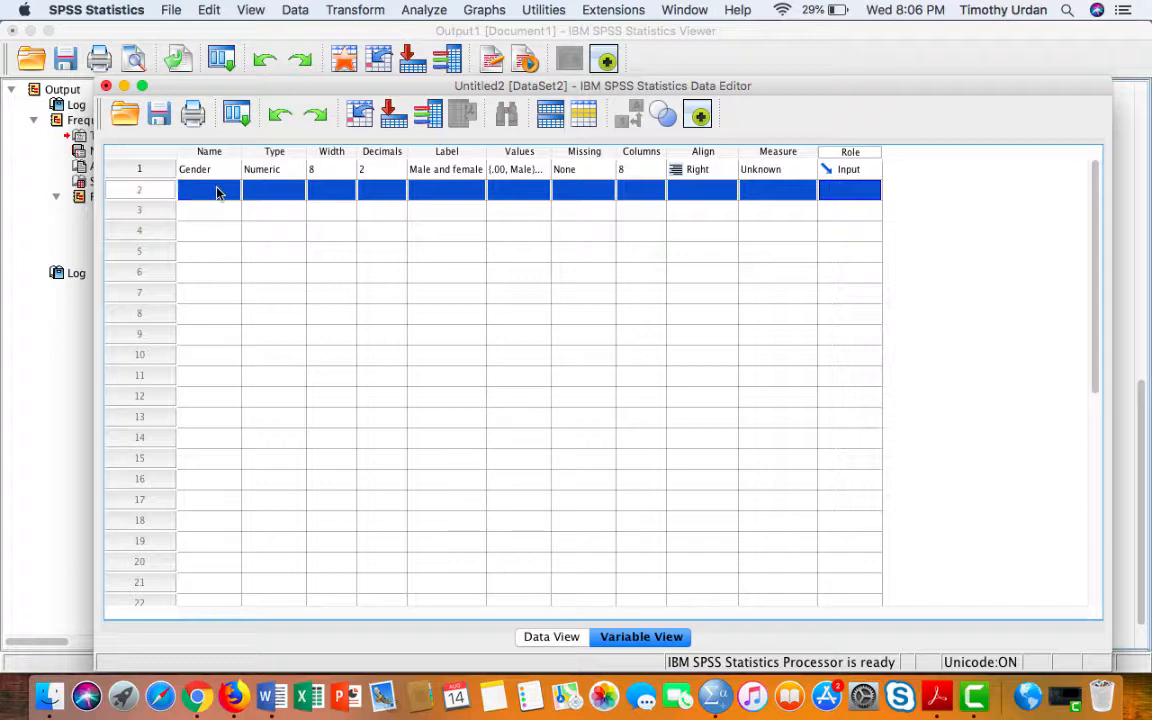
text(Heigh)
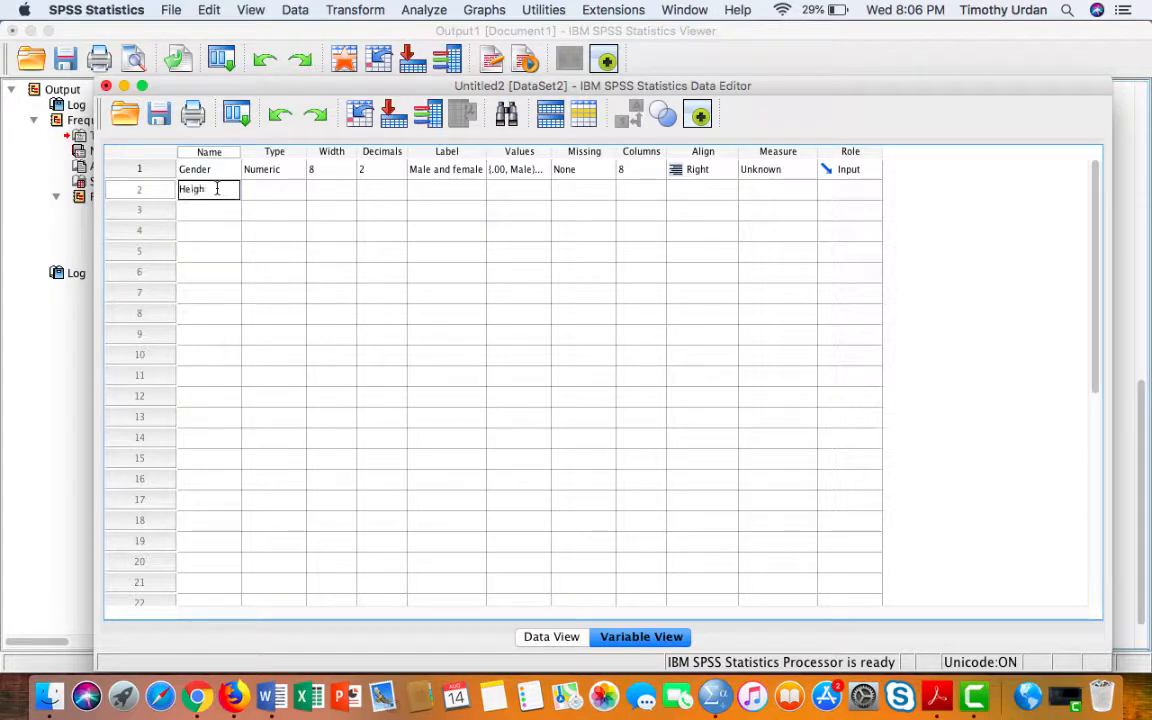
text(t)
key(Tab)
key(Tab)
key(Tab)
key(Tab)
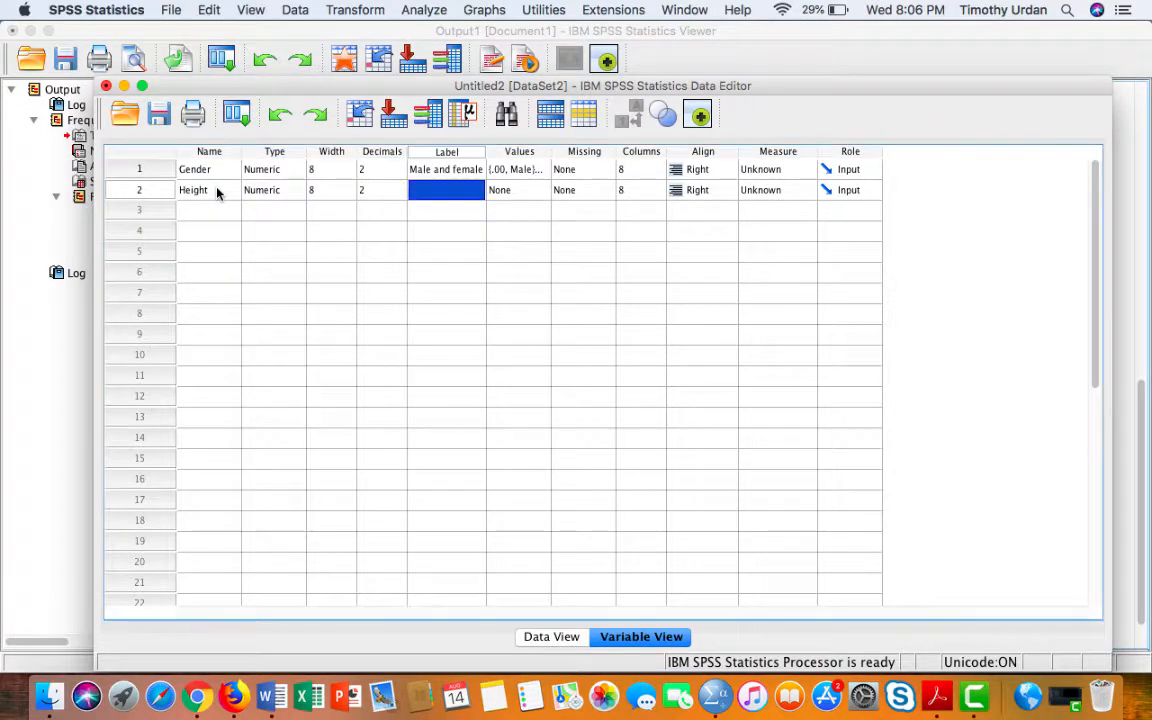
text(Height in inch)
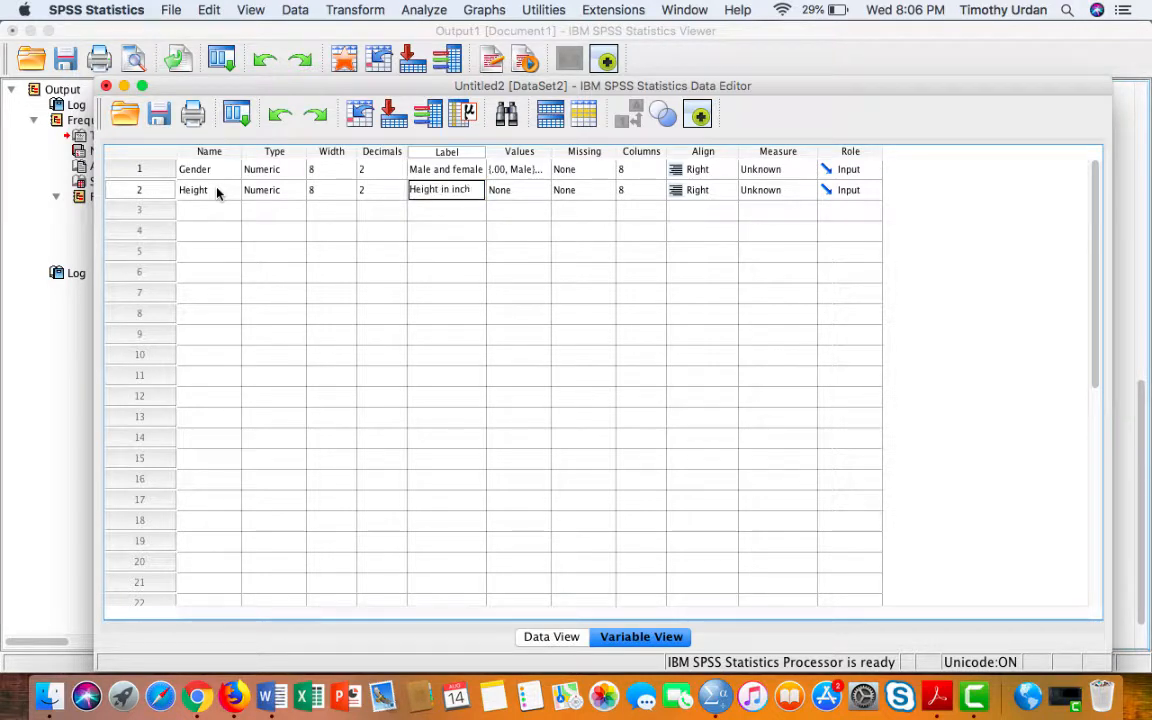
text(es)
key(Tab)
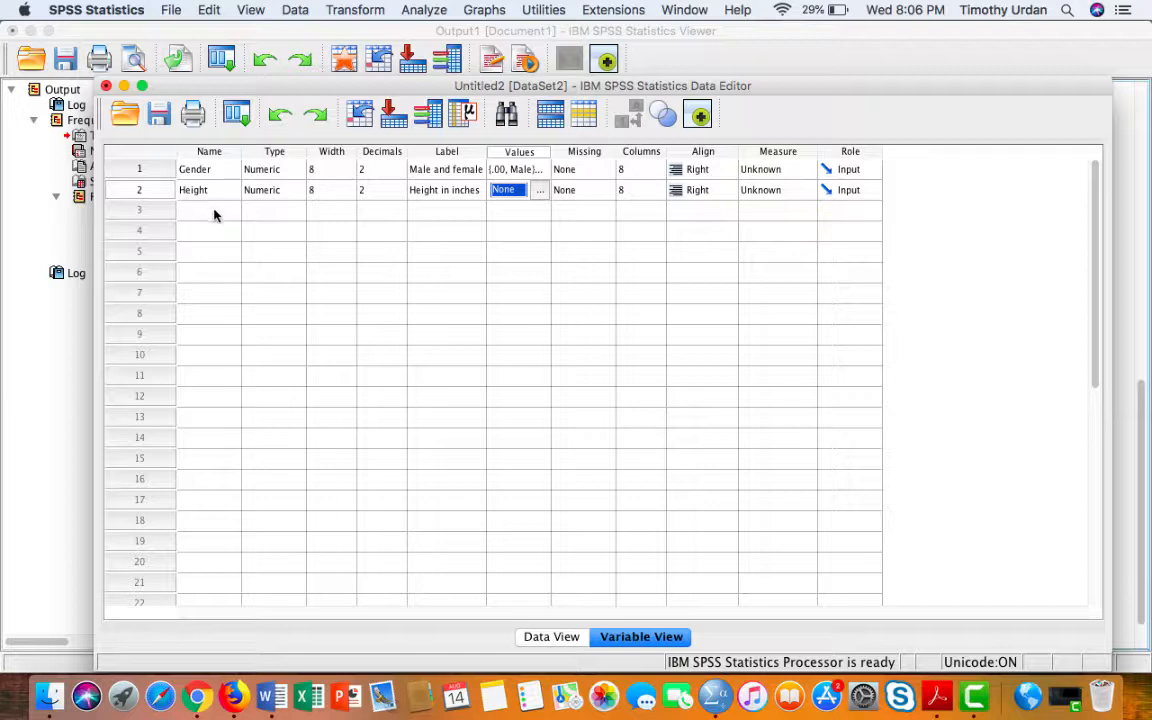
Define the third variable with the name Weight and the label "Weight in pounds".
click(213, 212)
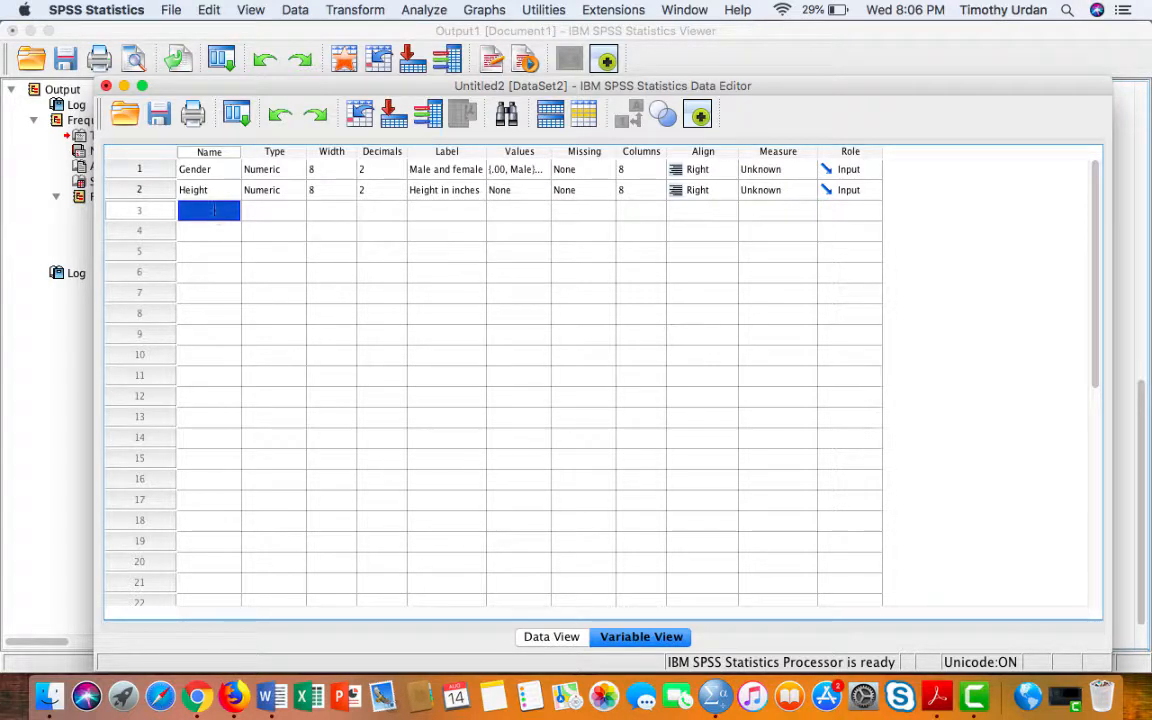
text(Weight)
key(Tab)
key(Tab)
key(Tab)
key(Tab)
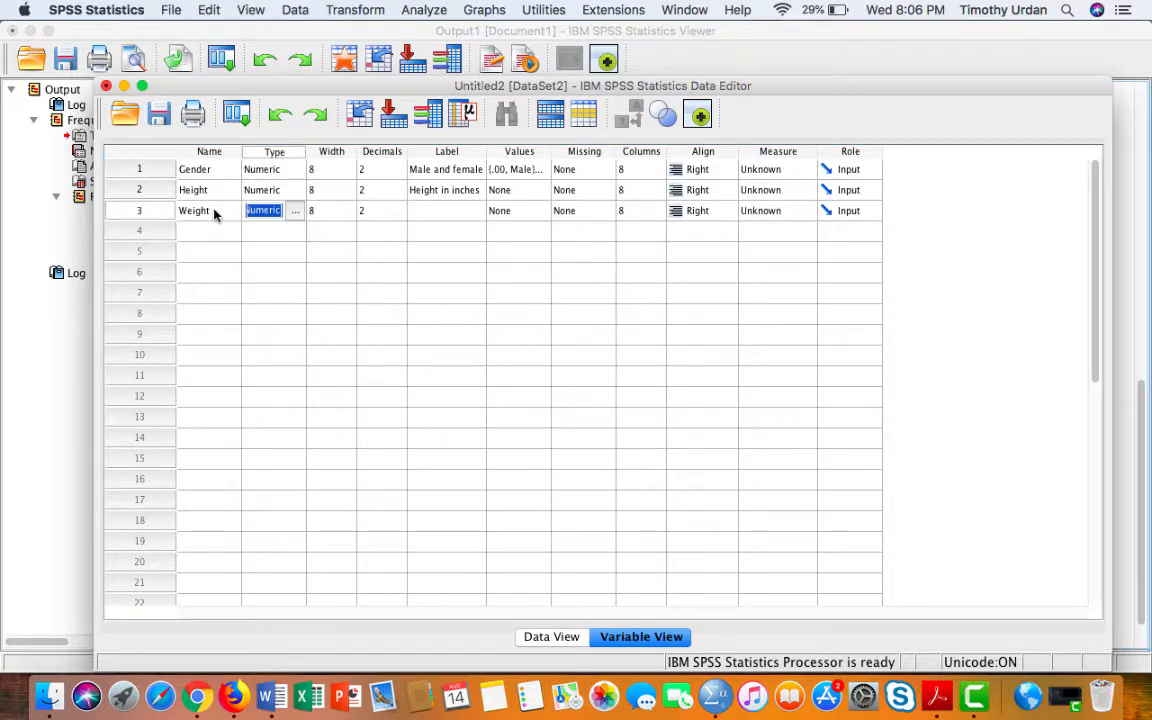
text(Weight)
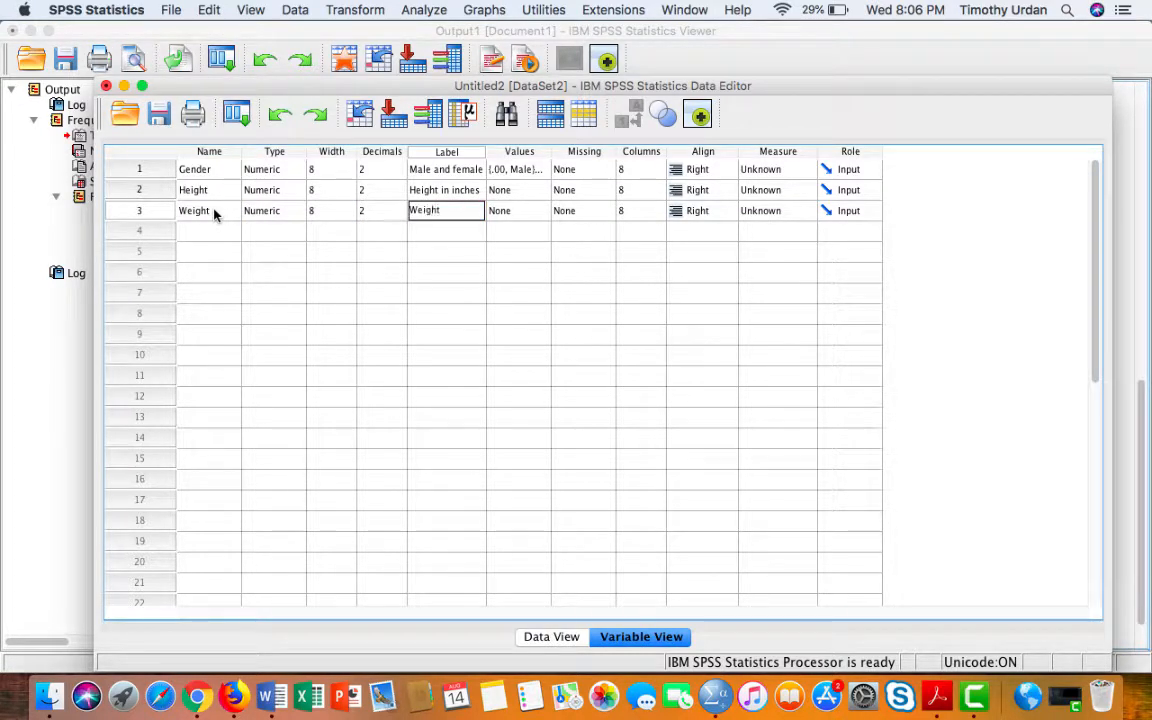
text( in pounds)
Enter the heights 65, 72 and 71 for cases 1 to 3 in Data View.
click(562, 640)
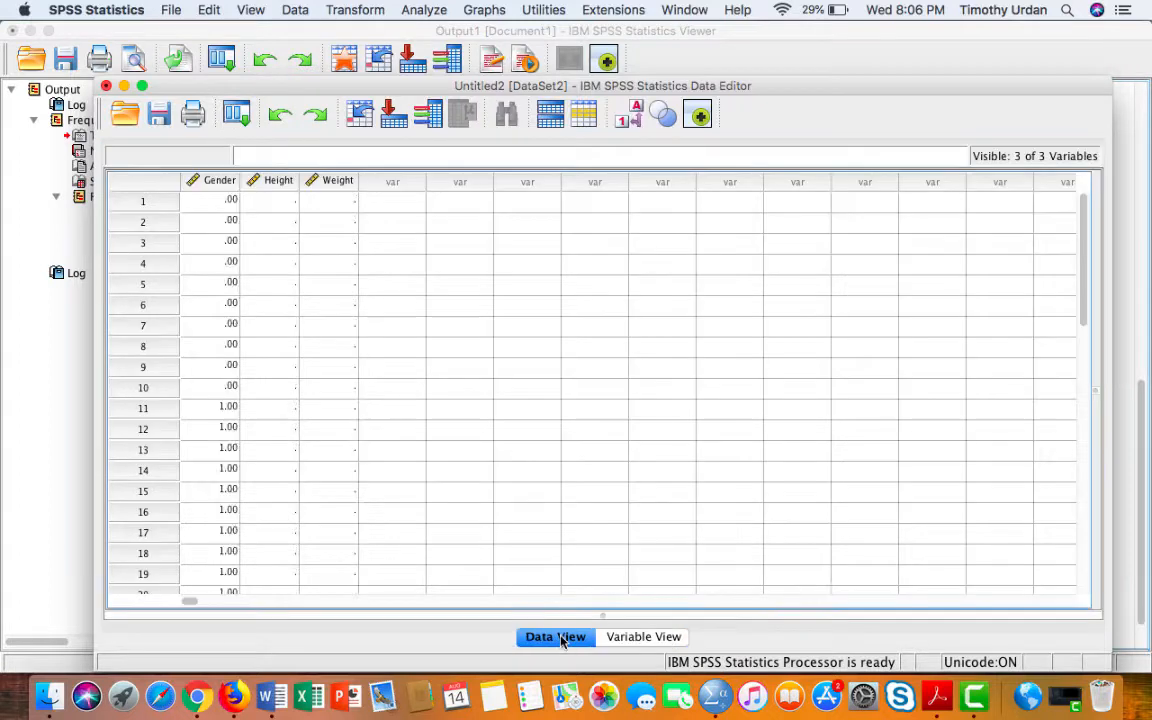
click(280, 206)
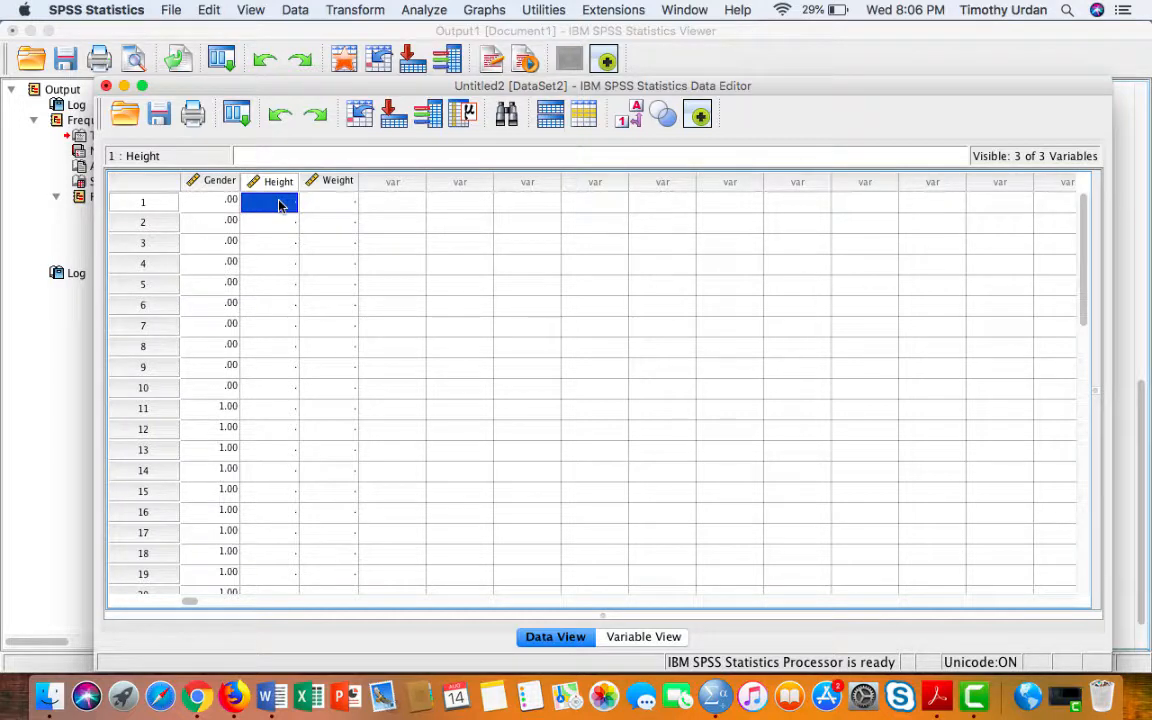
text(65)
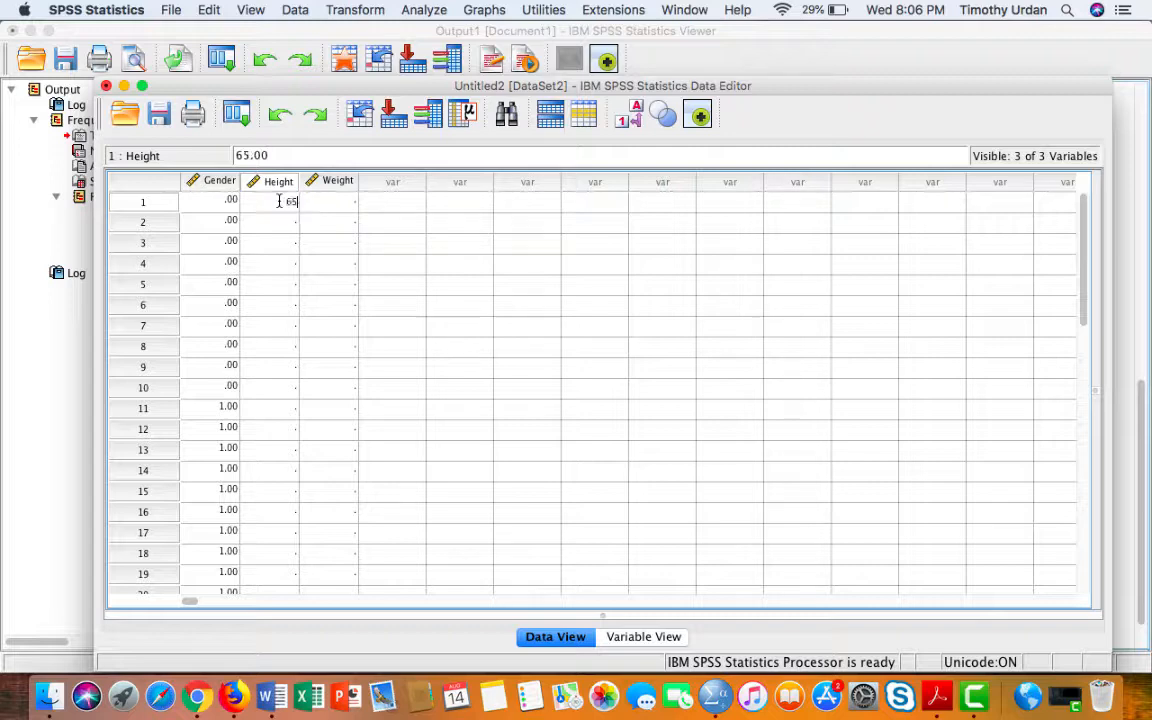
key(Return)
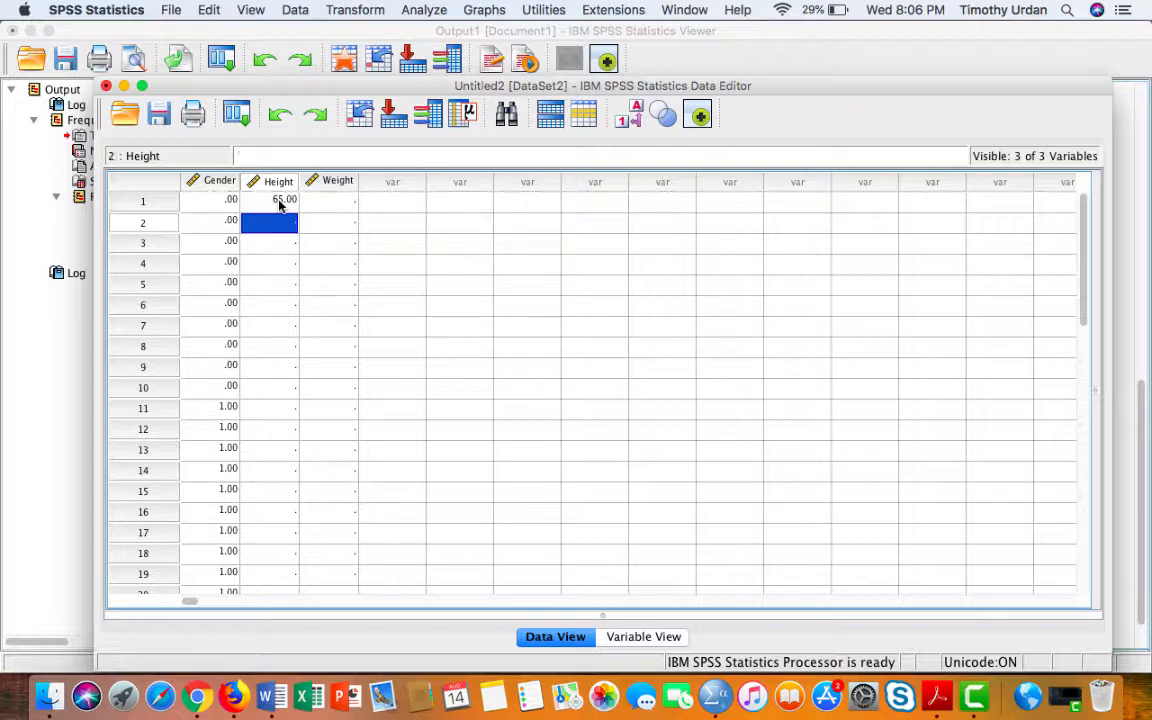
text(72)
key(Return)
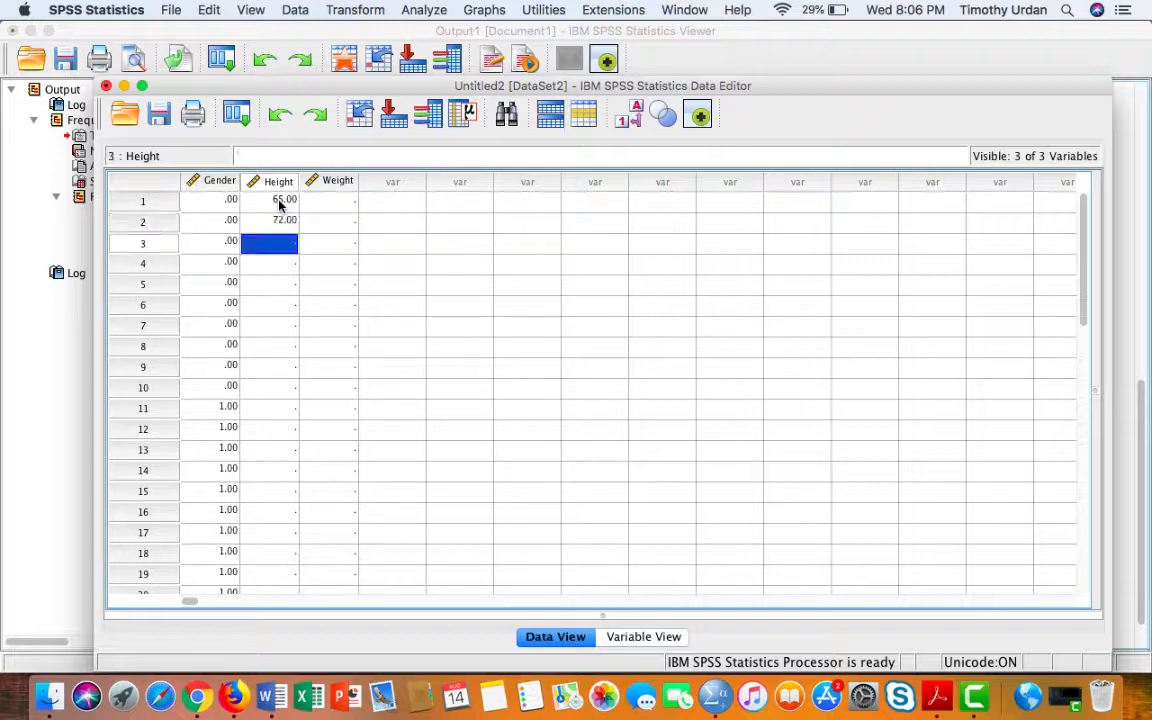
key(Up)
key(Up)
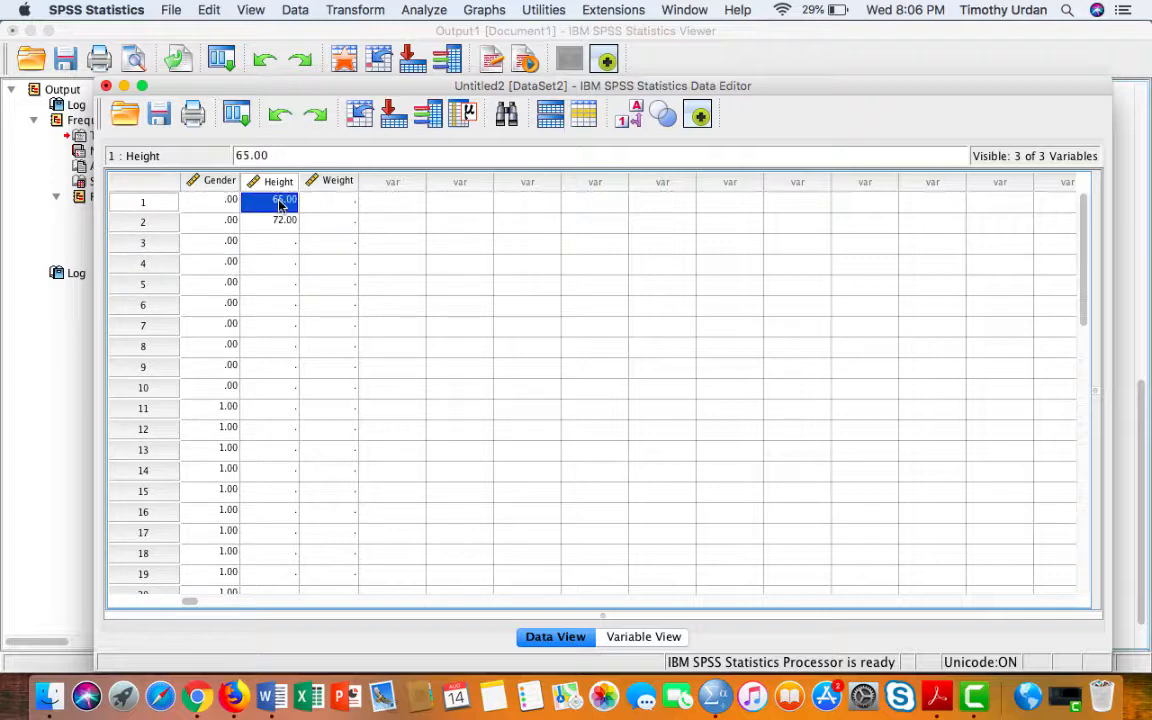
key(Down)
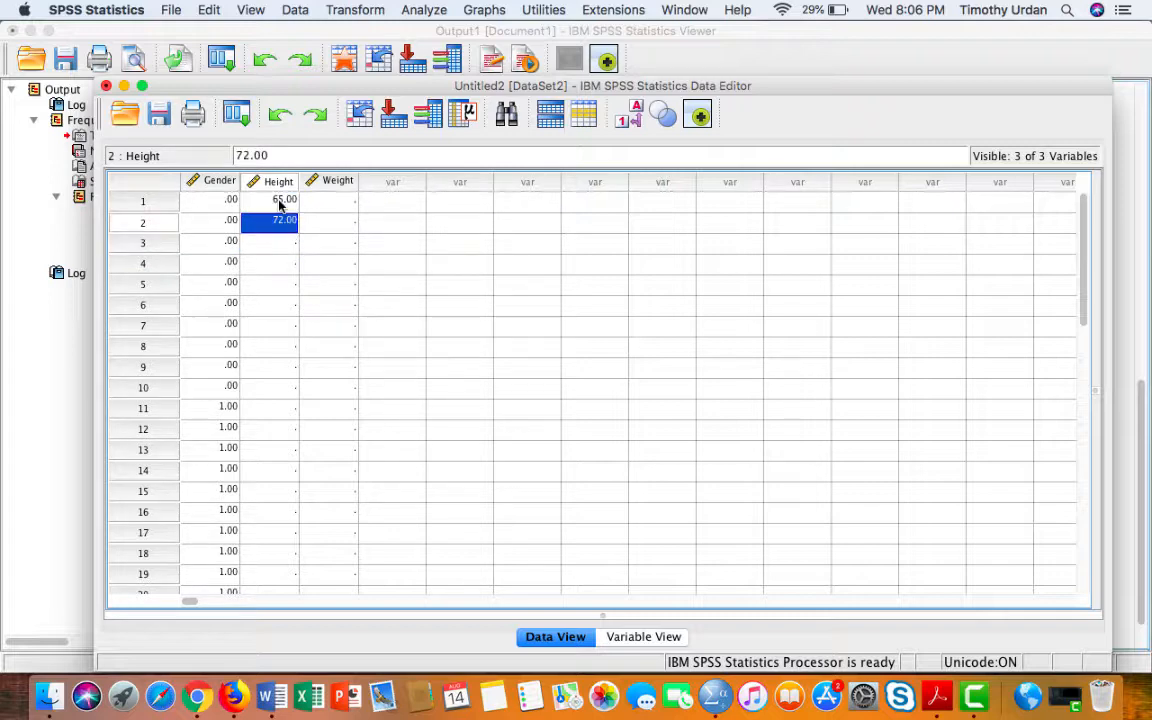
key(Down)
text(71)
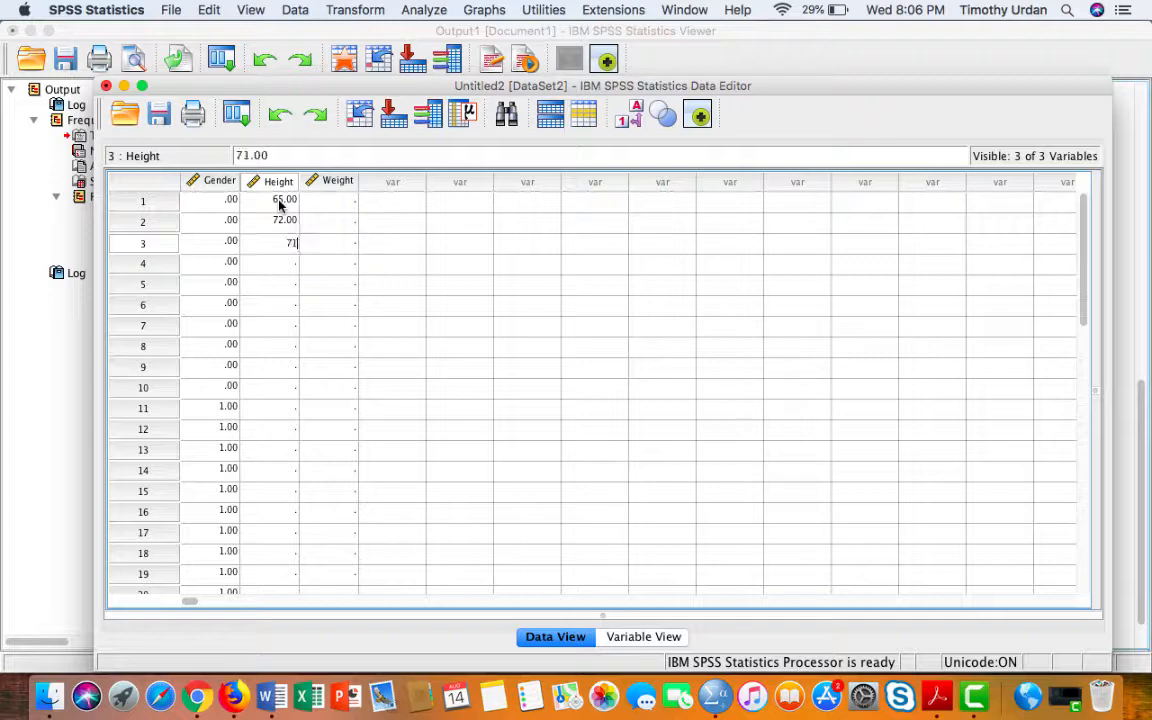
key(Return)
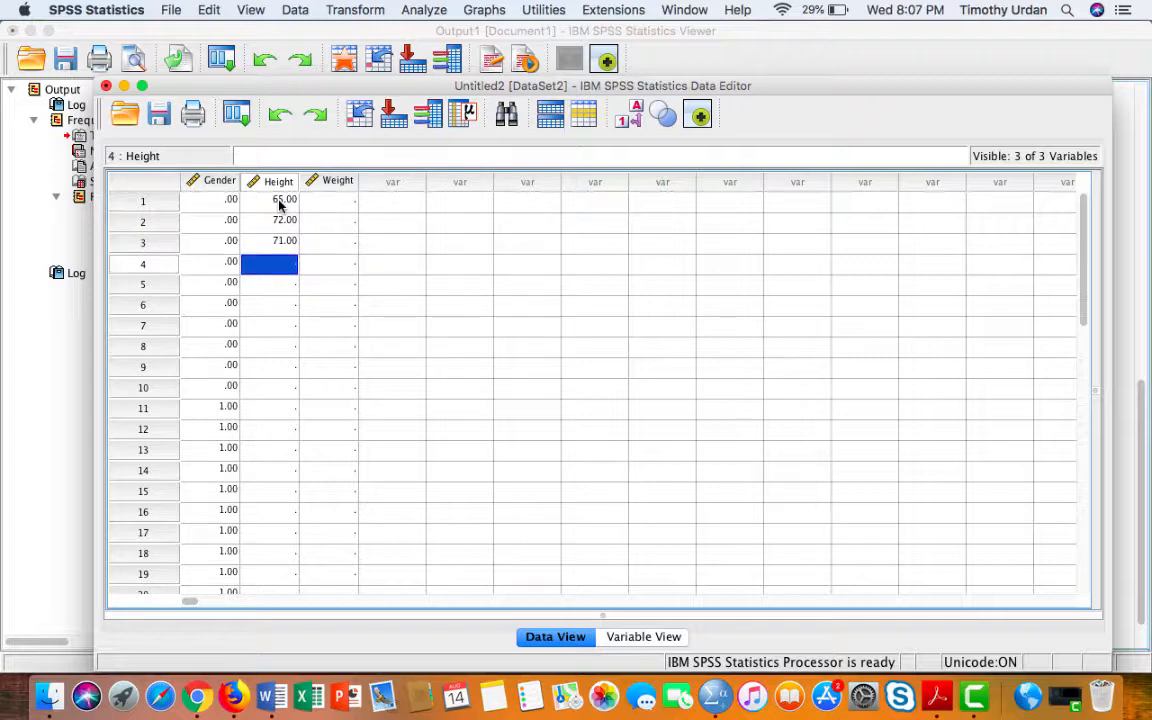
Enter the heights 68, 76 and 72 for cases 4 to 6.
text(68)
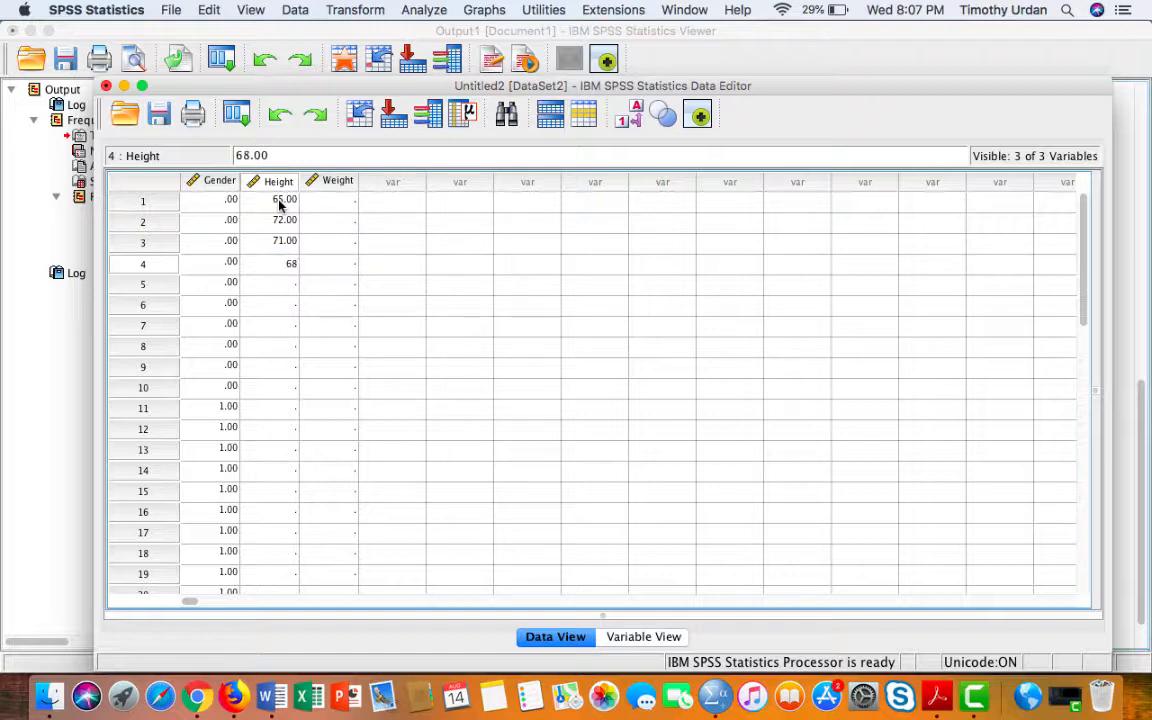
key(Return)
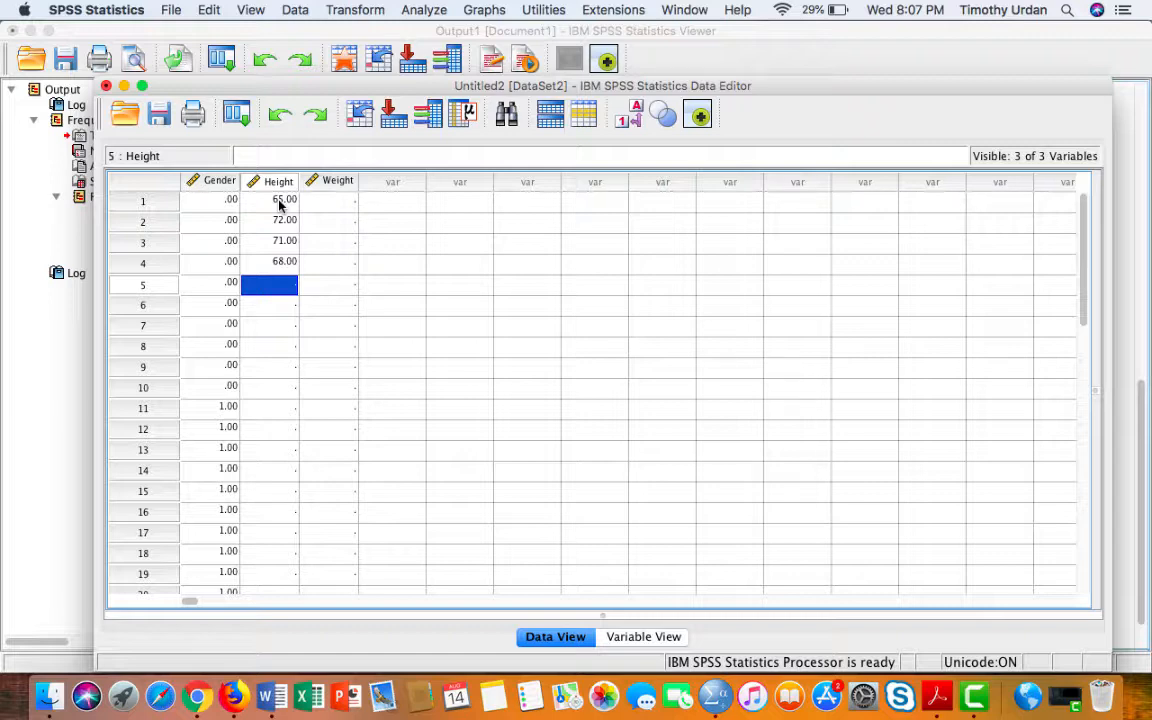
text(7)
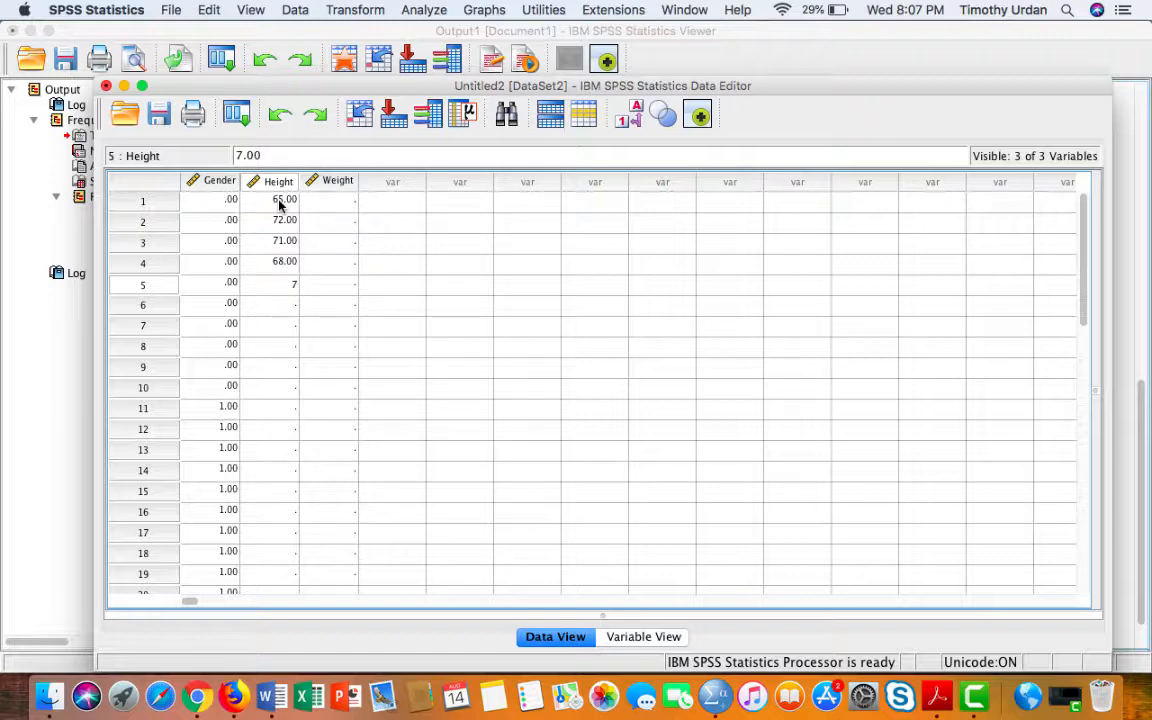
text(6)
key(Return)
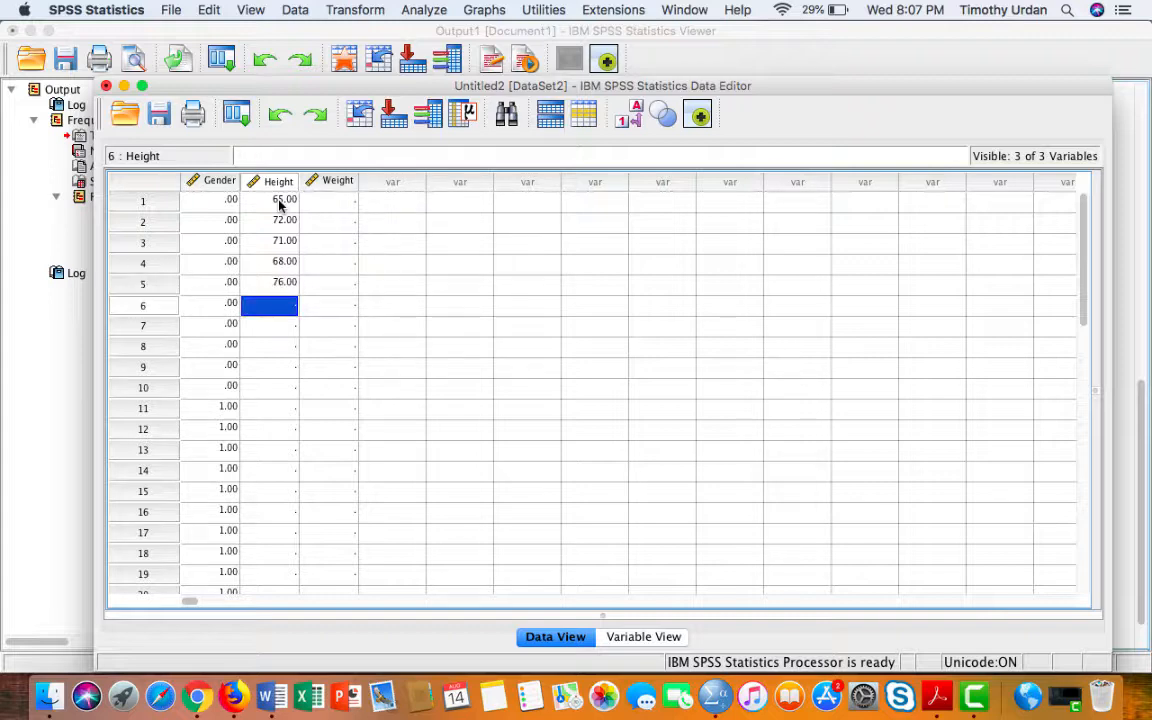
text(72)
key(Return)
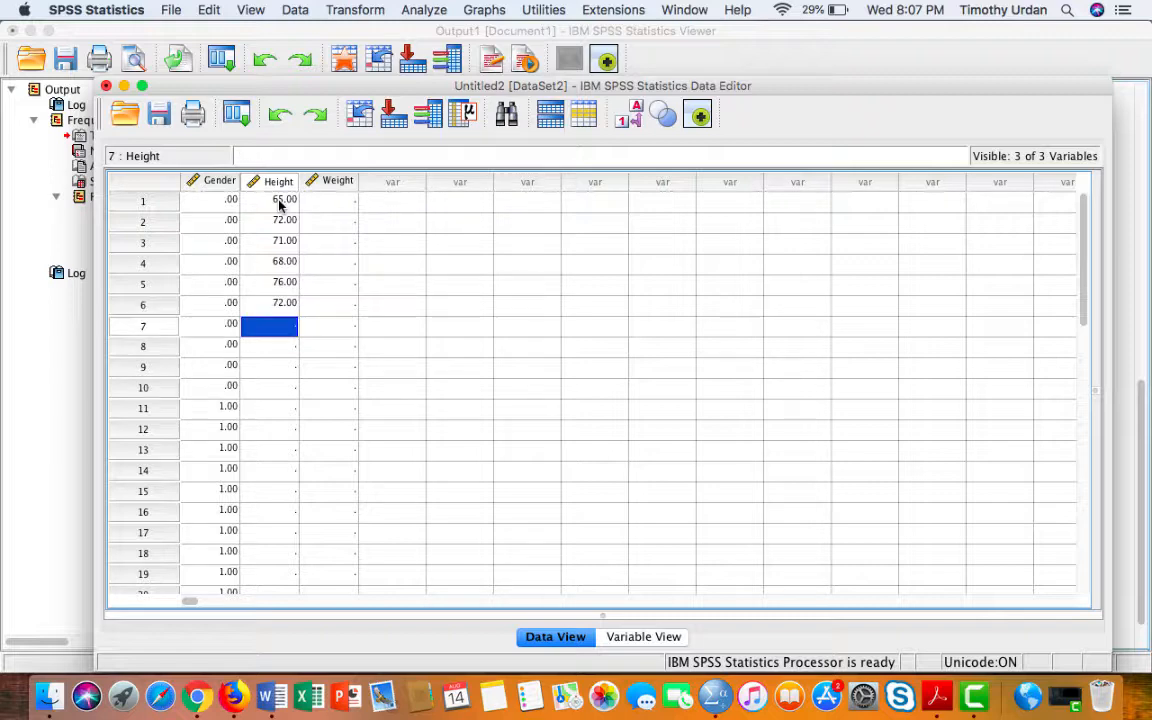
Enter the heights 66, 69, 70 and 71 for cases 7 to 10.
text(66)
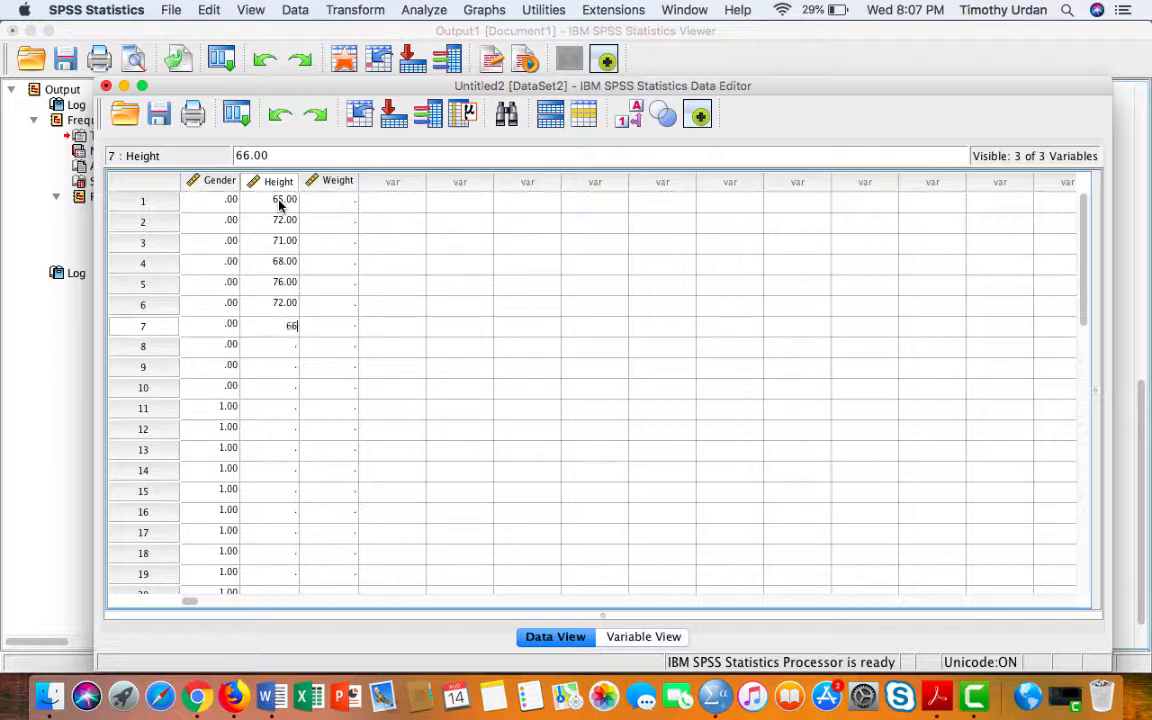
key(Return)
text(69)
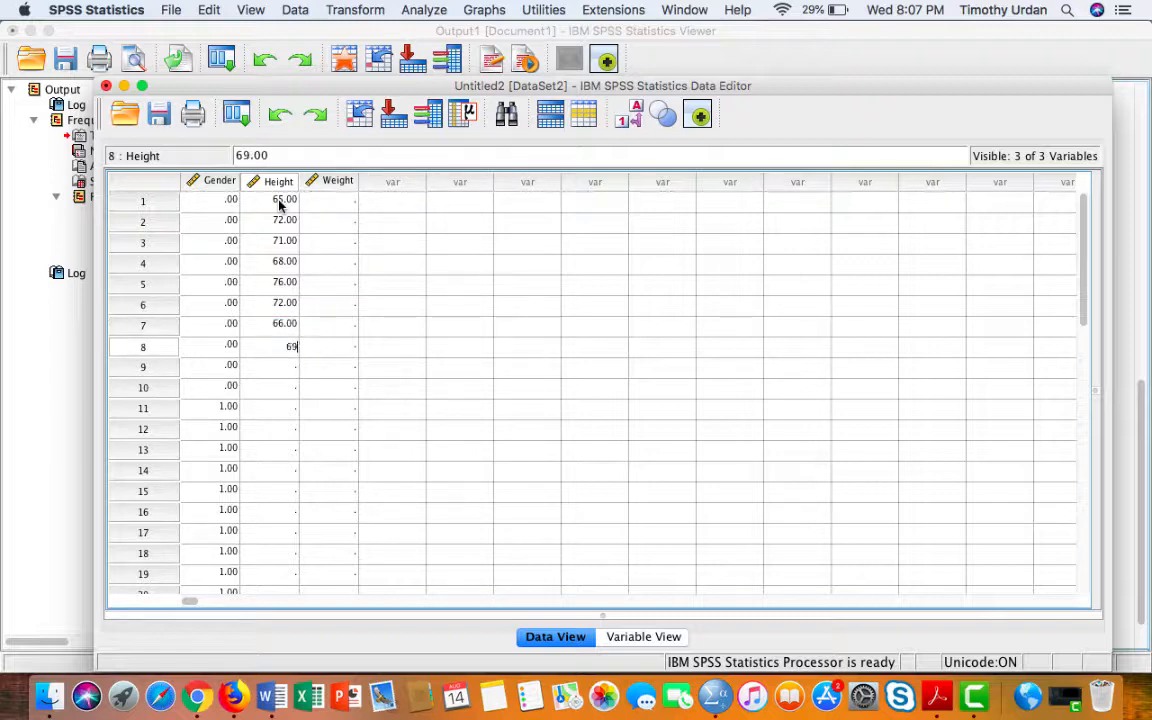
key(Return)
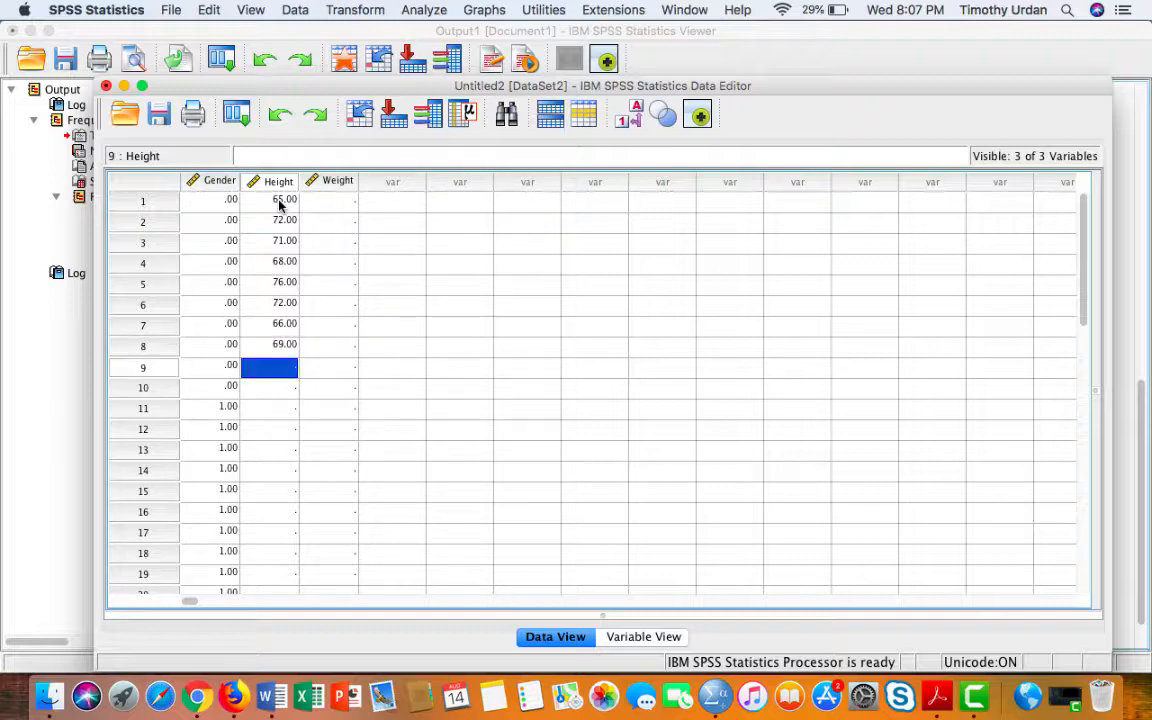
text(70)
key(Return)
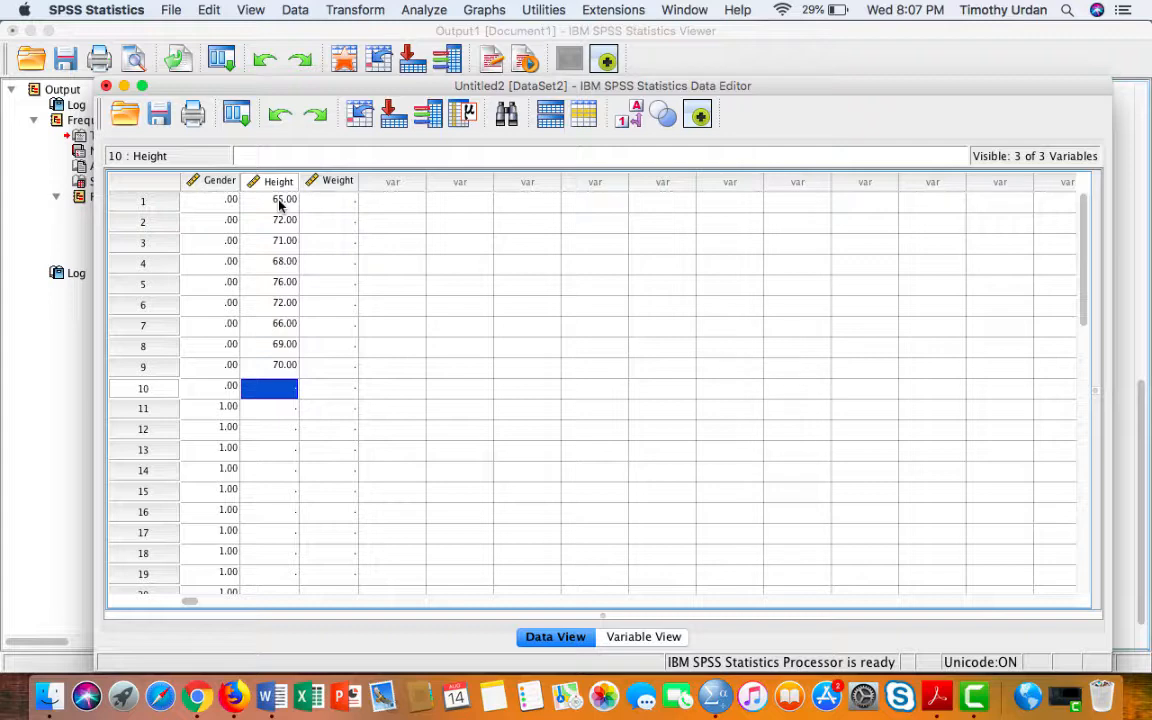
text(71)
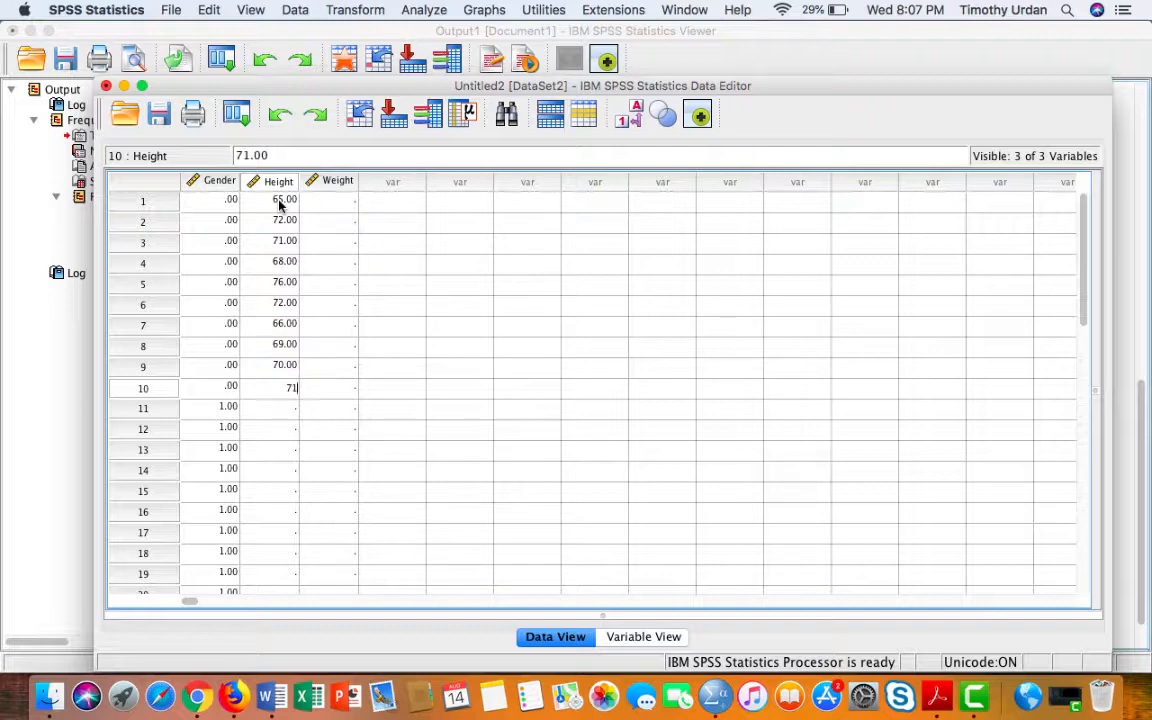
key(Return)
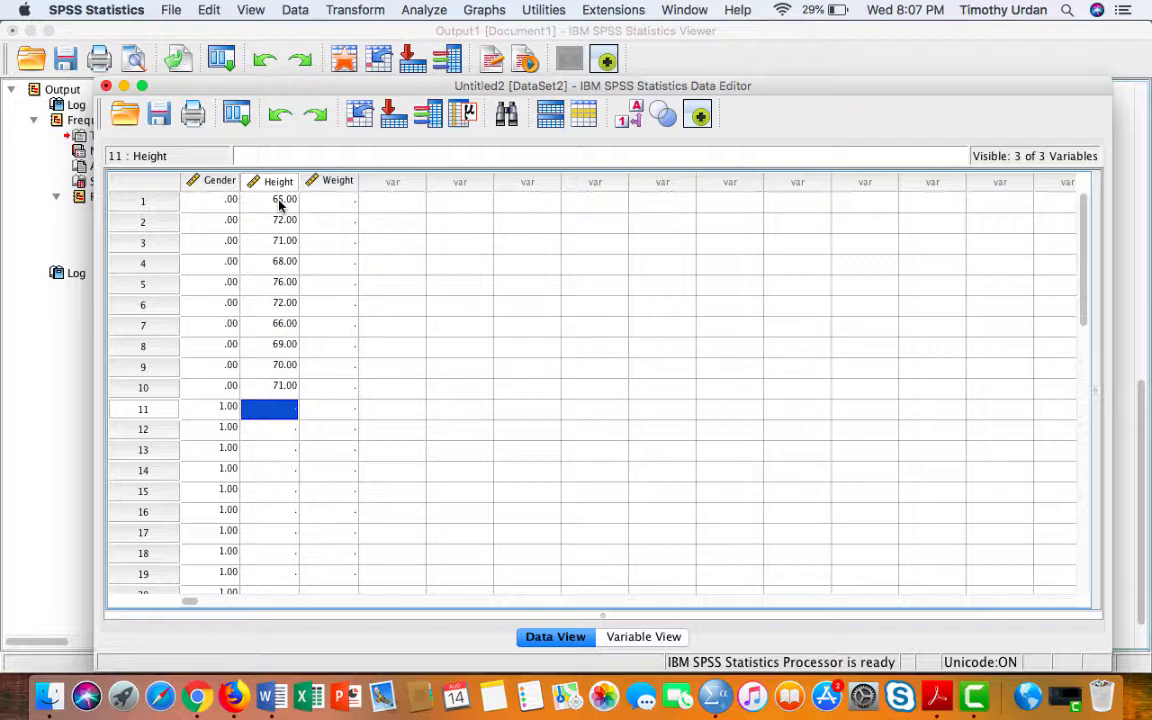
Enter the heights 65, 62, 63 and 59 for cases 11 to 14.
text(65)
key(Return)
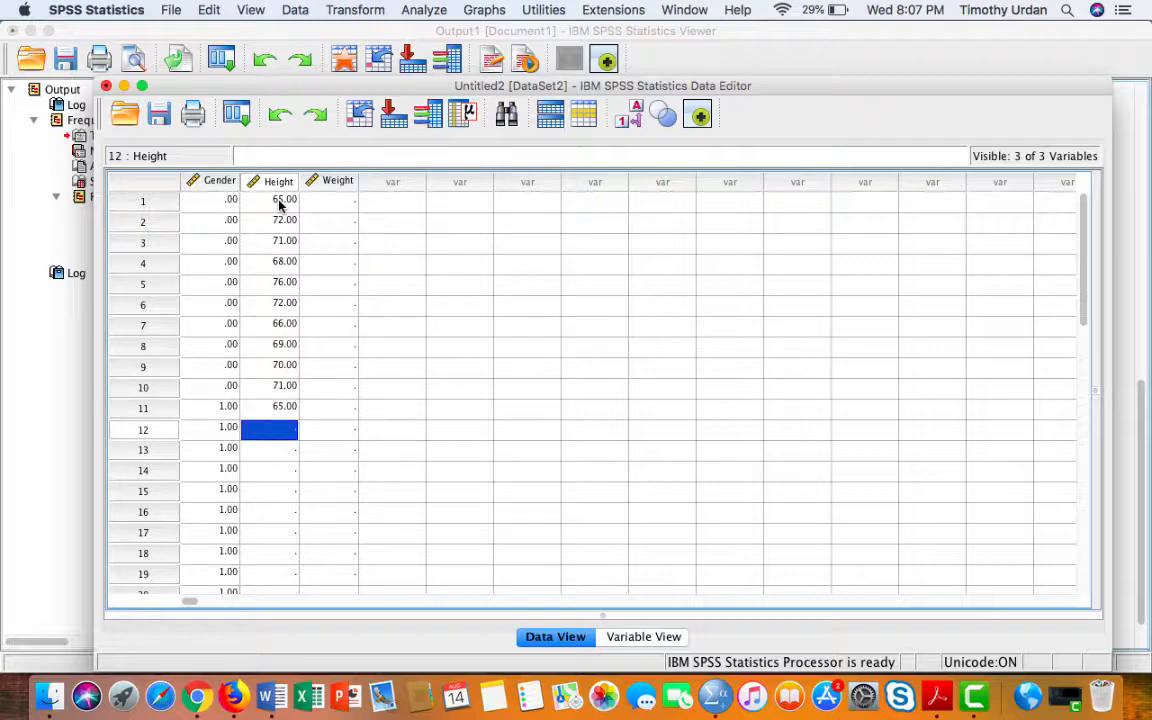
text(62)
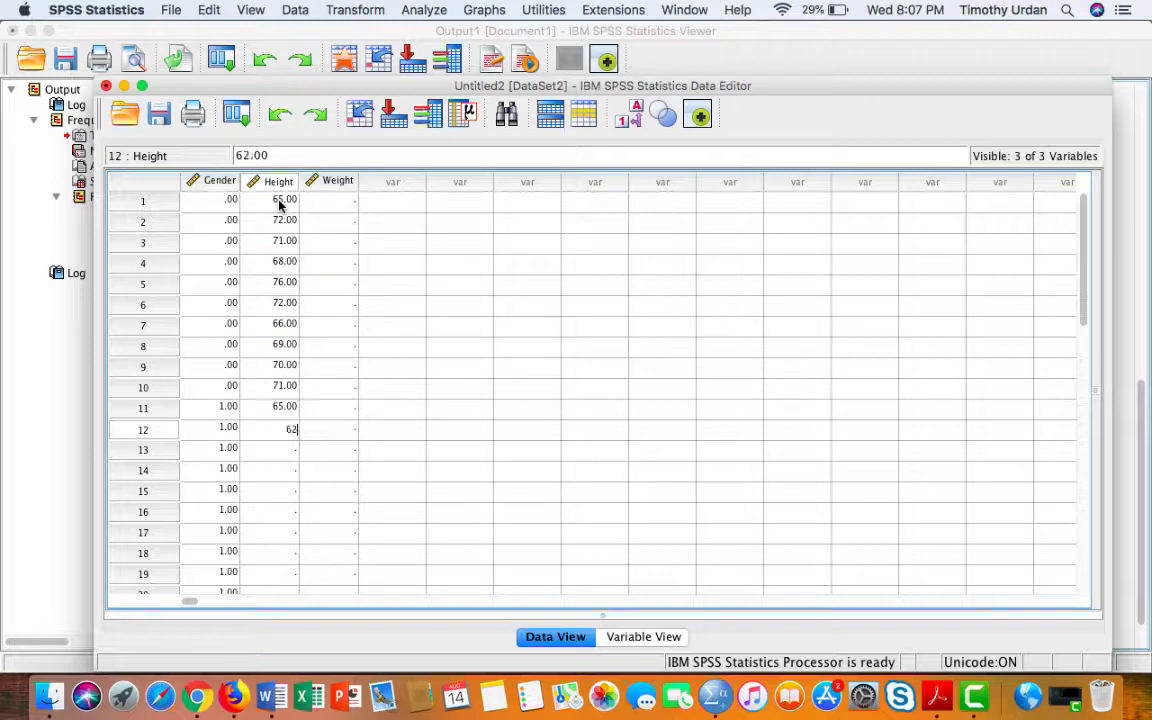
key(Return)
text(63)
key(Return)
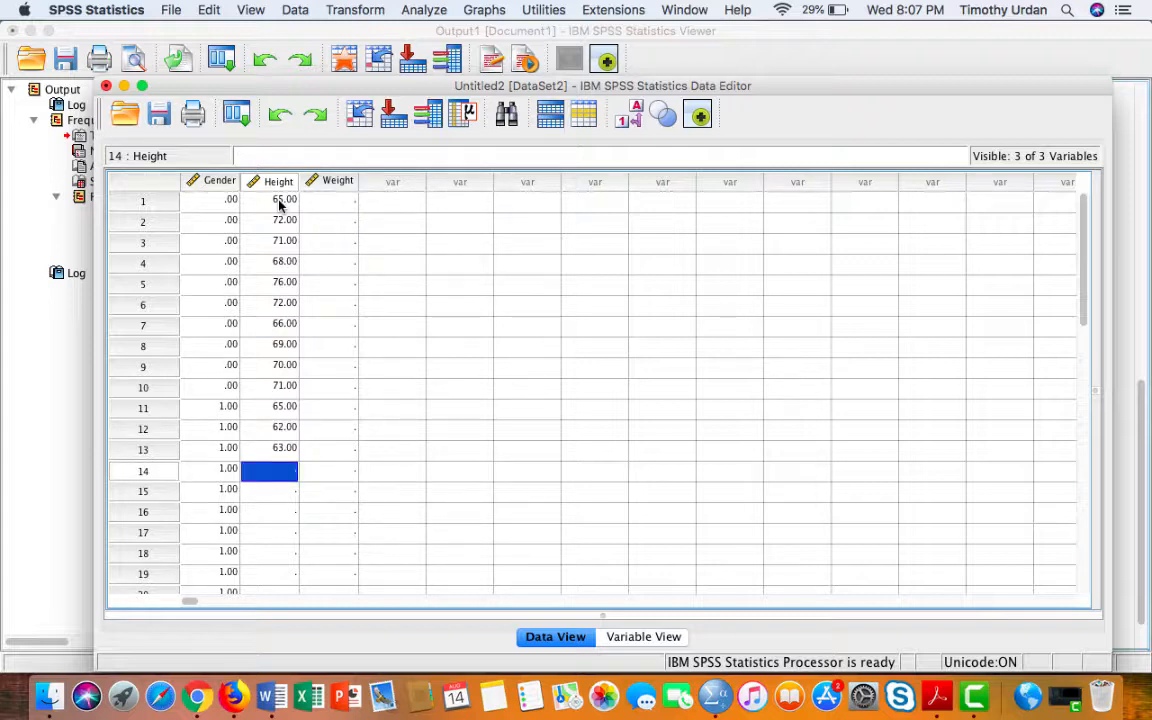
text(59)
key(Return)
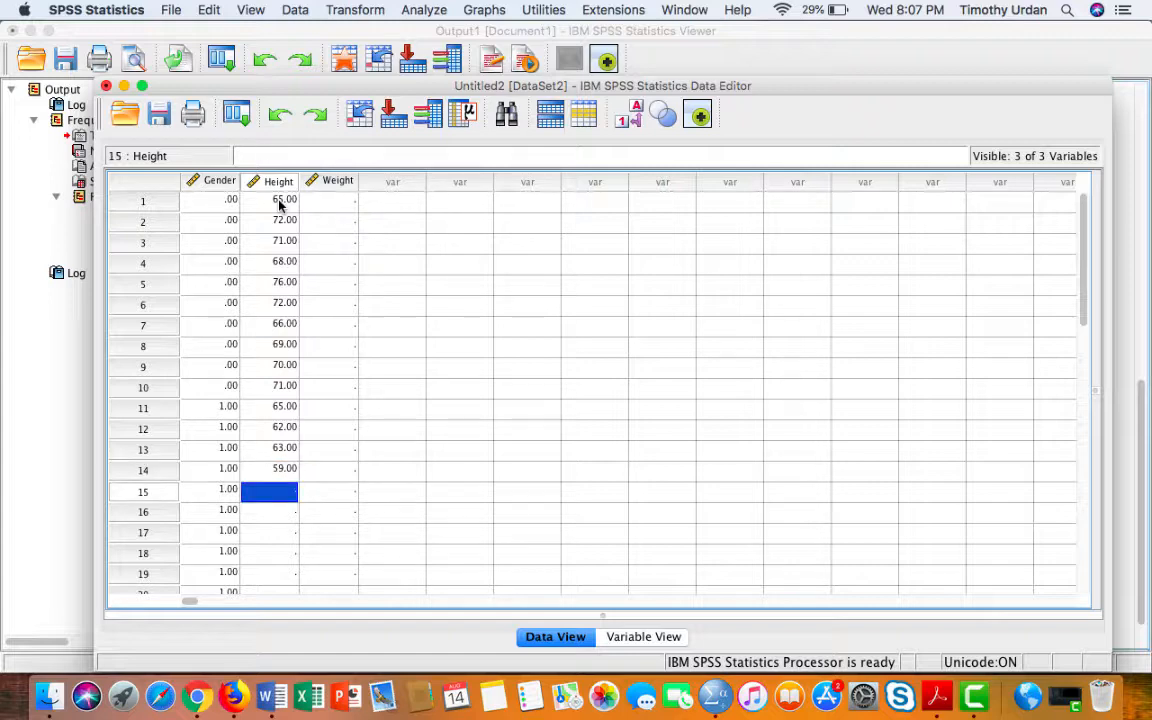
Enter the heights 60, 69 and 66 for cases 15 to 17.
text(60)
key(Return)
text(6)
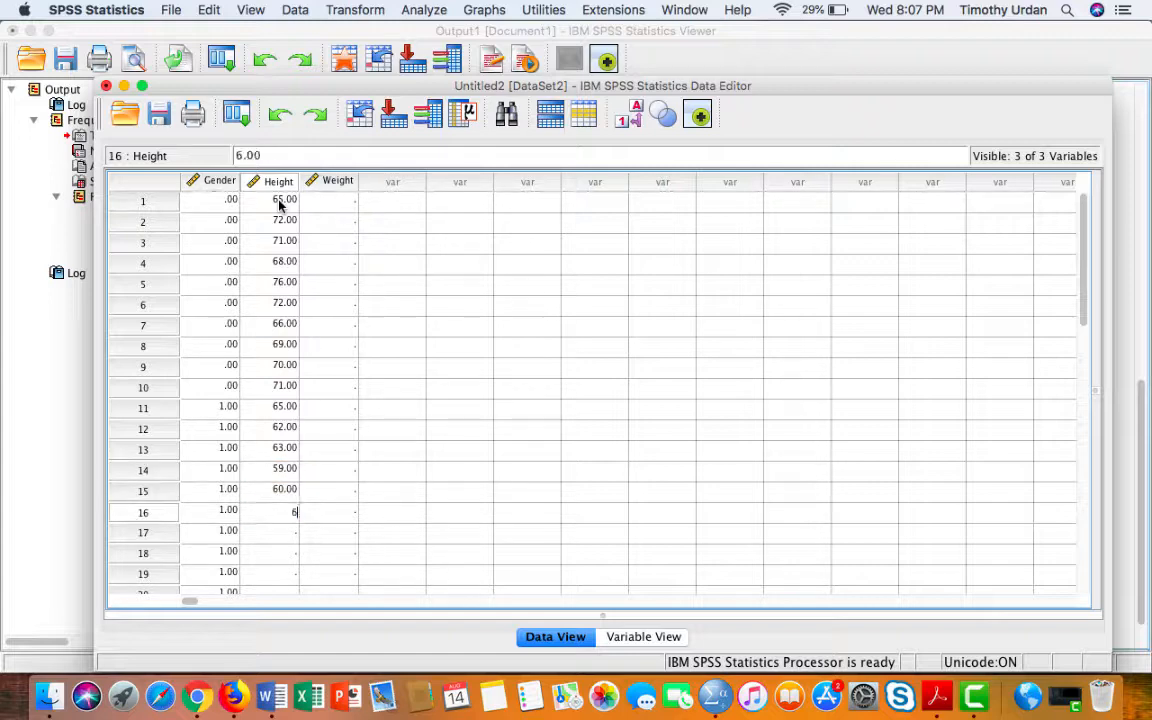
text(9)
key(Return)
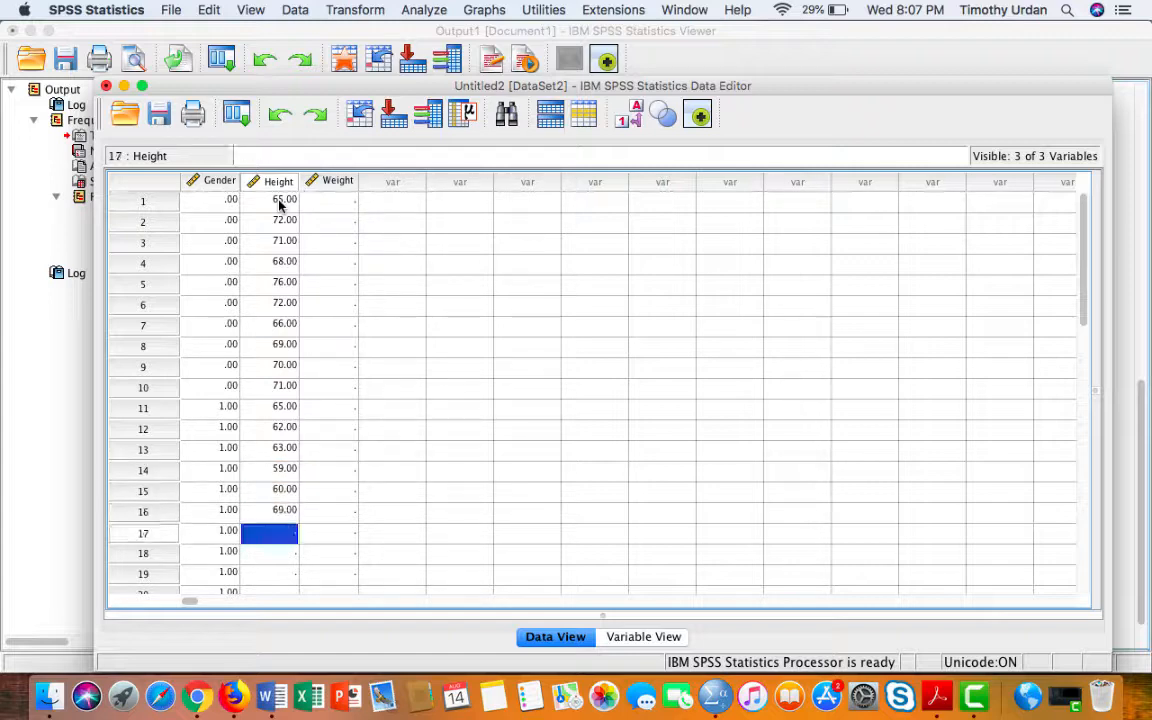
text(66)
key(Return)
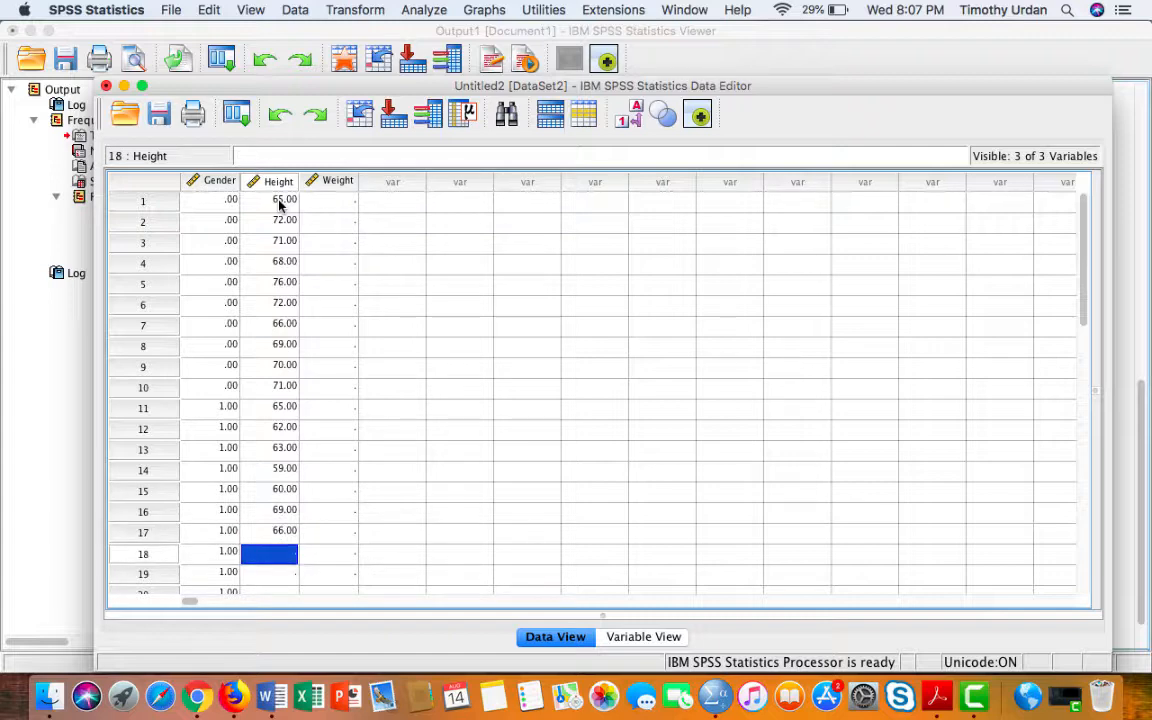
Enter the heights 59, 62 and 67 for cases 18 to 20.
text(5)
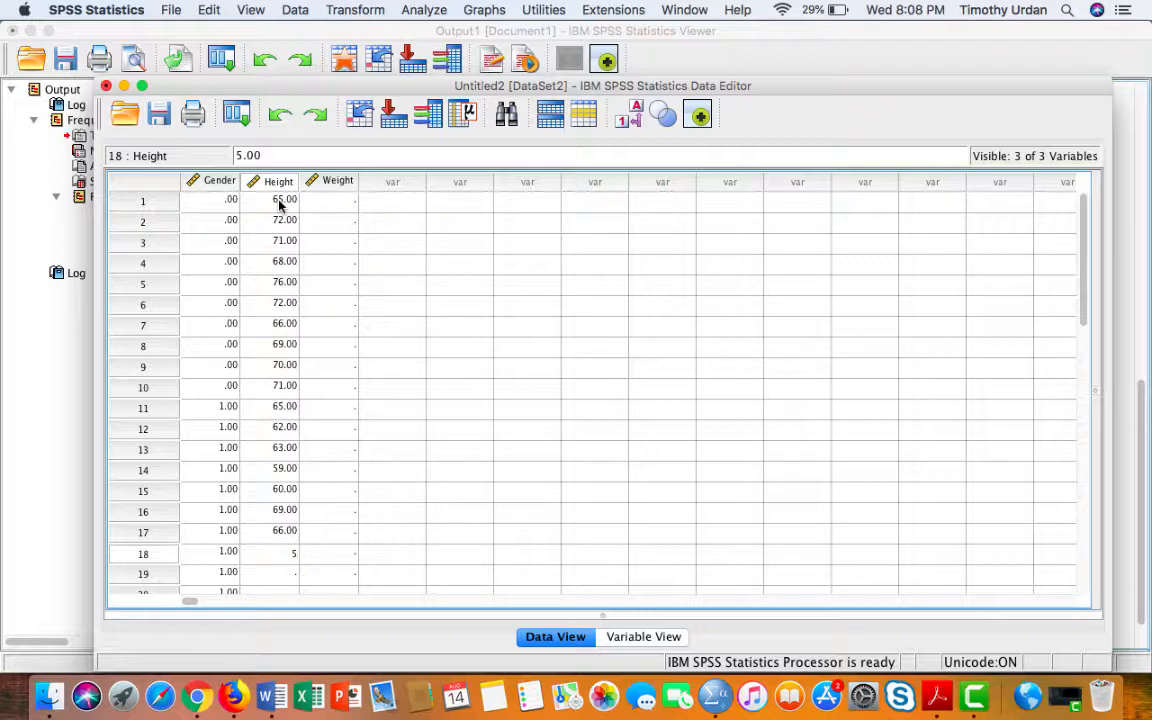
text(9)
key(Return)
text(6)
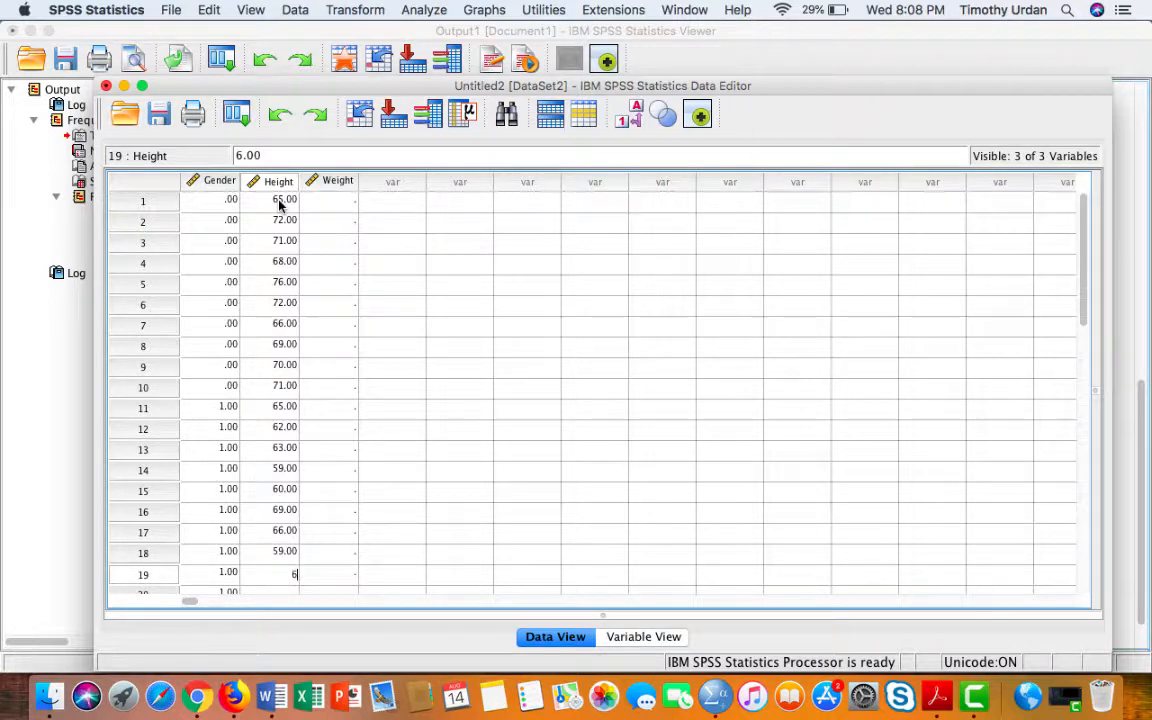
text(2)
key(Return)
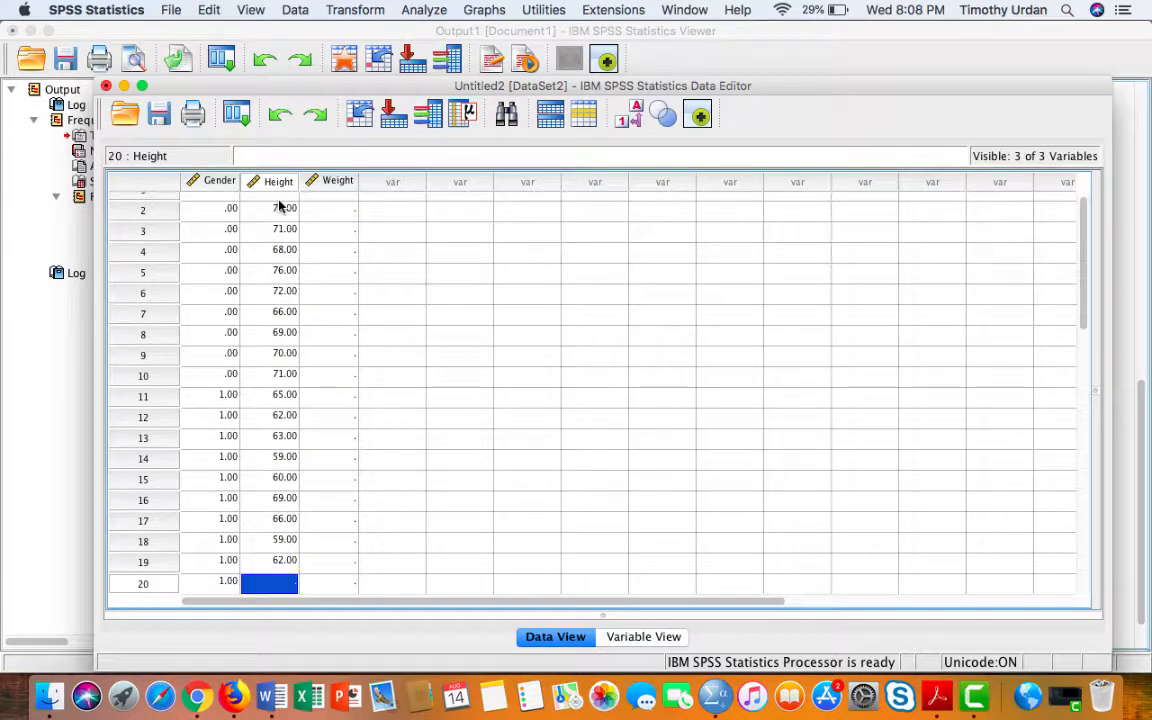
text(67)
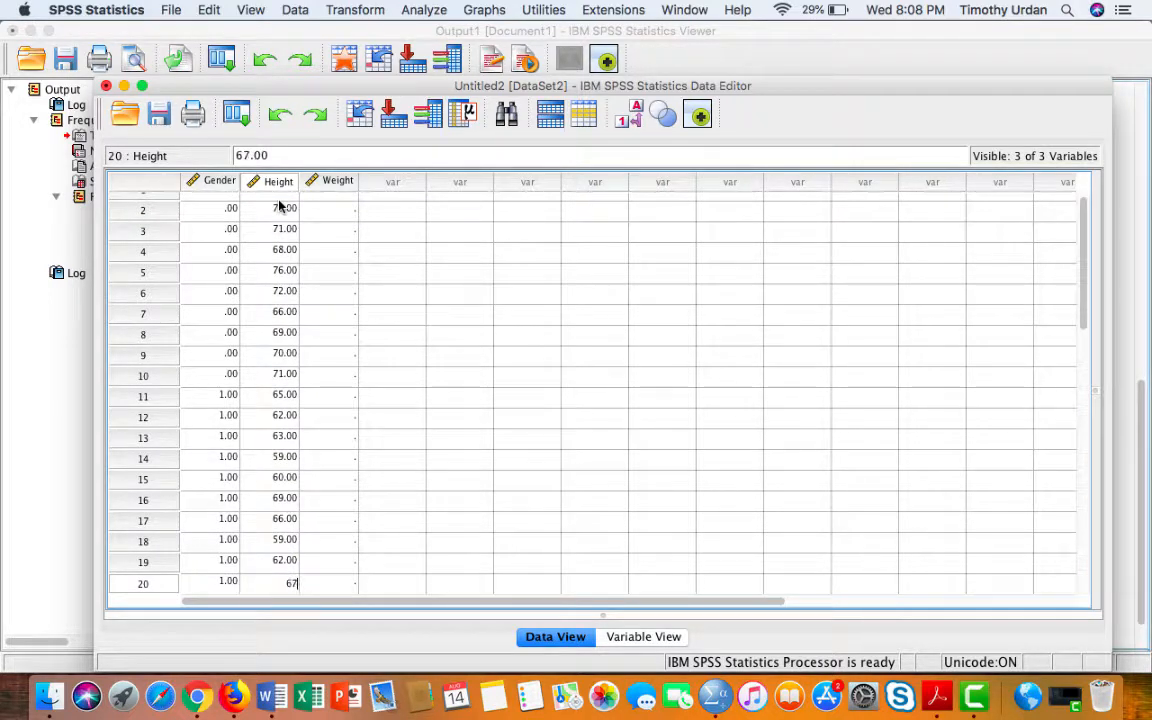
key(Return)
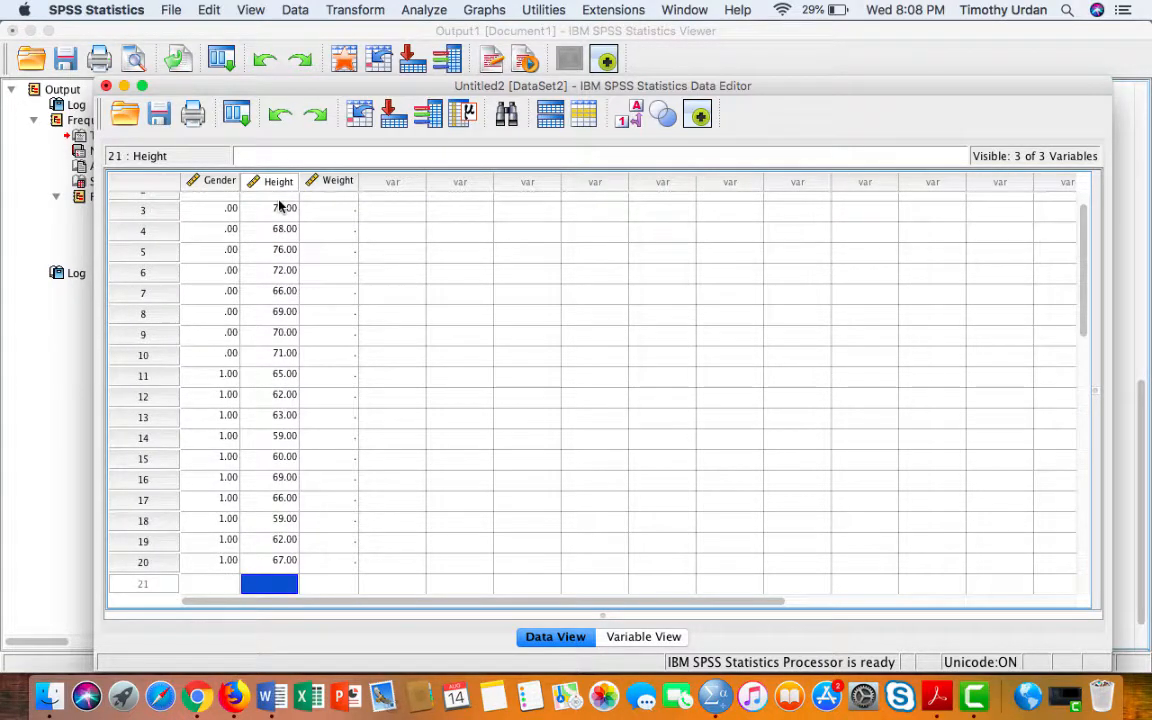
Review the entered Height values from case 20 up to case 1 and back down to case 20.
key(Up)
key(Up)
key(Up)
key(Up)
key(Up)
key(Up)
key(Up)
key(Up)
key(Up)
key(Up)
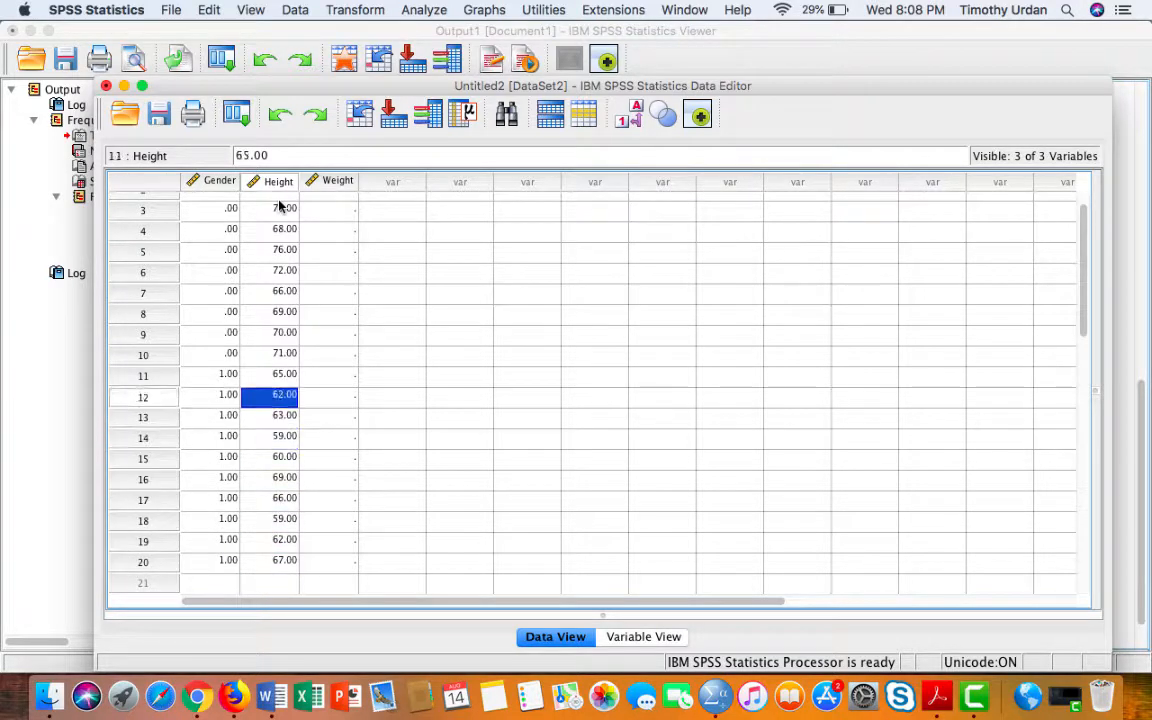
key(Up)
key(Up)
key(Up)
key(Up)
key(Up)
key(Up)
key(Up)
key(Up)
key(Up)
key(Up)
key(Up)
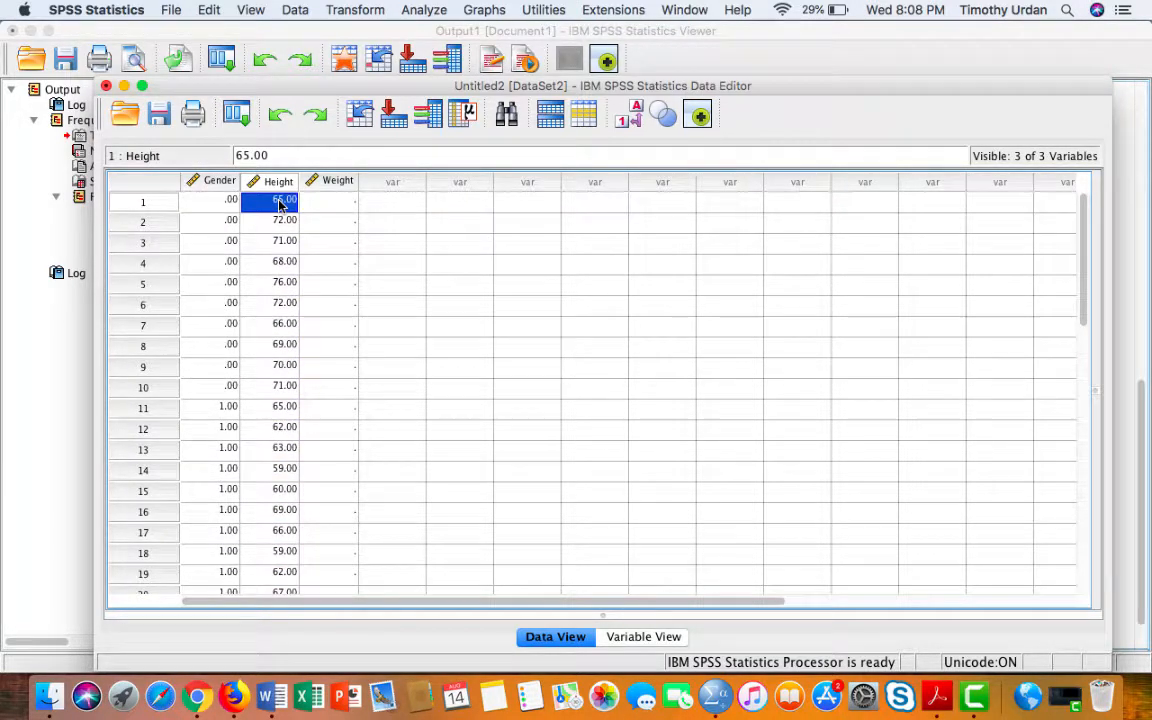
key(Down)
key(Down)
key(Down)
key(Down)
key(Down)
key(Down)
key(Down)
key(Down)
key(Down)
key(Down)
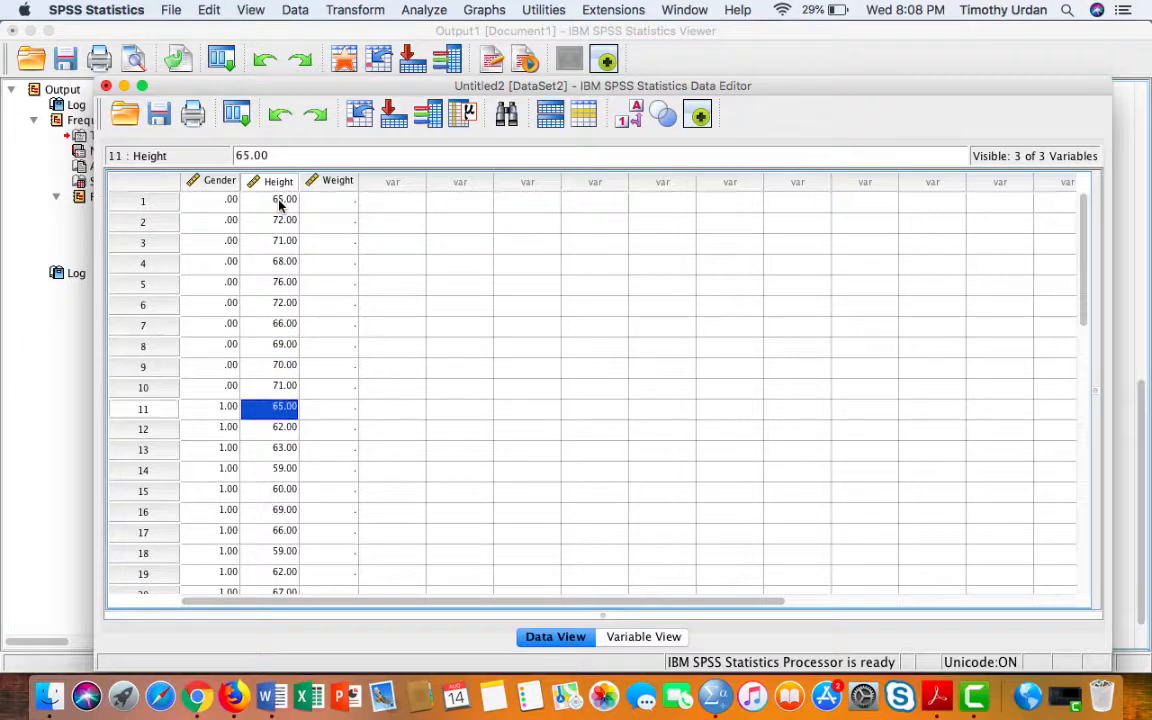
key(Down)
key(Down)
key(Down)
key(Down)
key(Down)
key(Down)
key(Down)
key(Down)
key(Down)
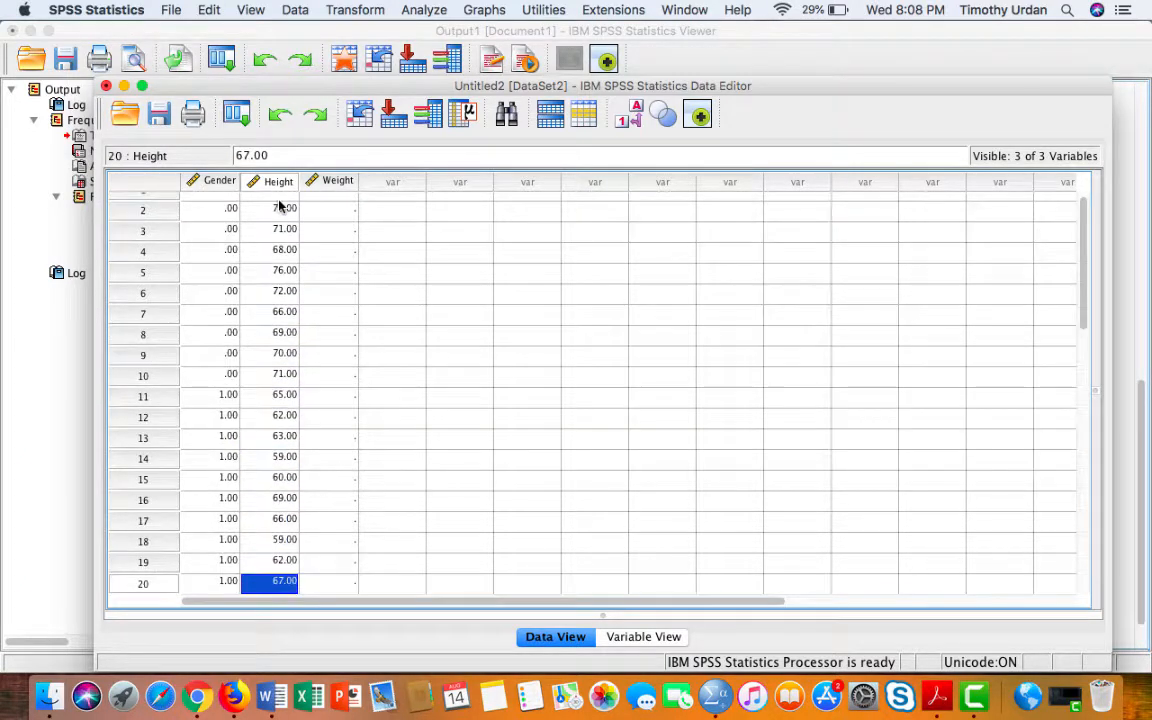
Enter the weights 189, 200 and 183 for cases 1 to 3.
key(Right)
key(Right)
key(Up)
key(Up)
key(Up)
key(Left)
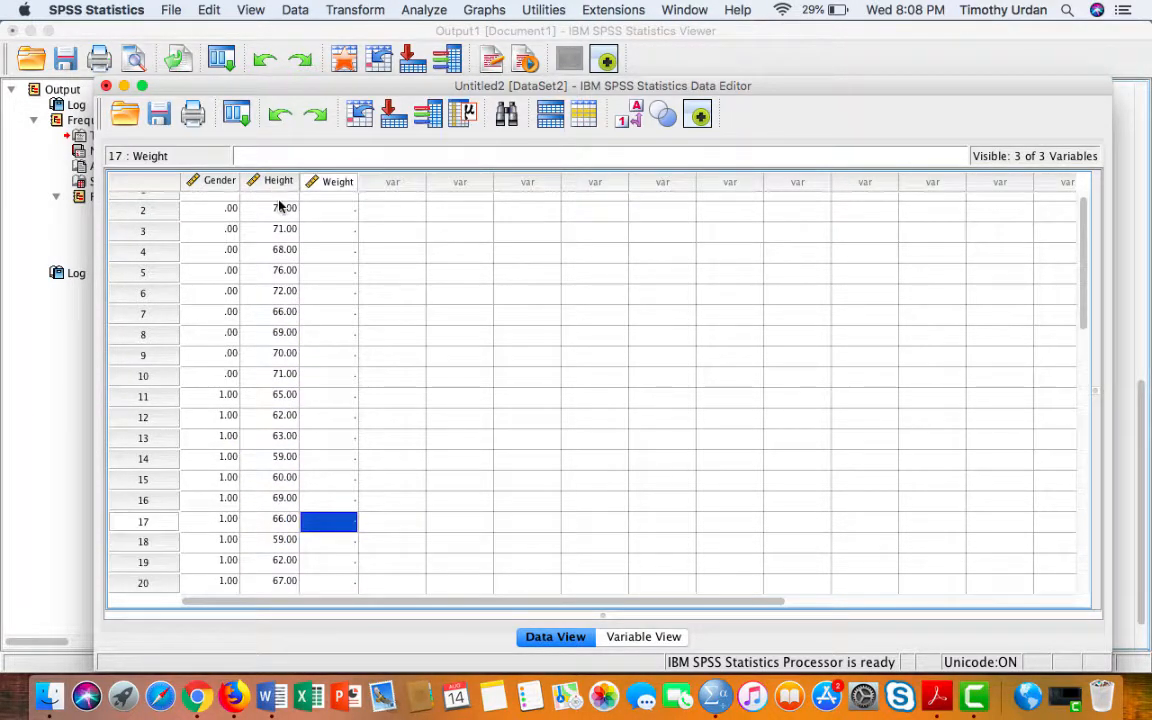
key(Up)
key(Up)
key(Up)
key(Up)
key(Up)
key(Up)
key(Up)
key(Up)
key(Up)
key(Up)
key(Up)
key(Up)
key(Up)
key(Up)
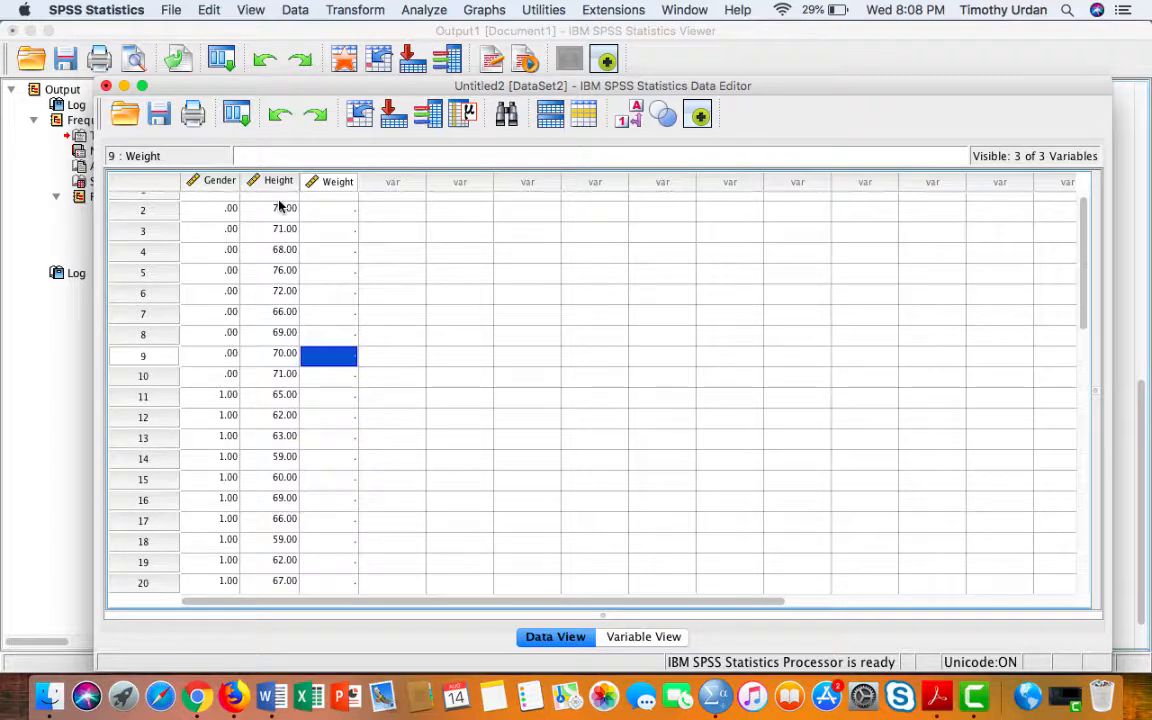
key(Up)
key(Up)
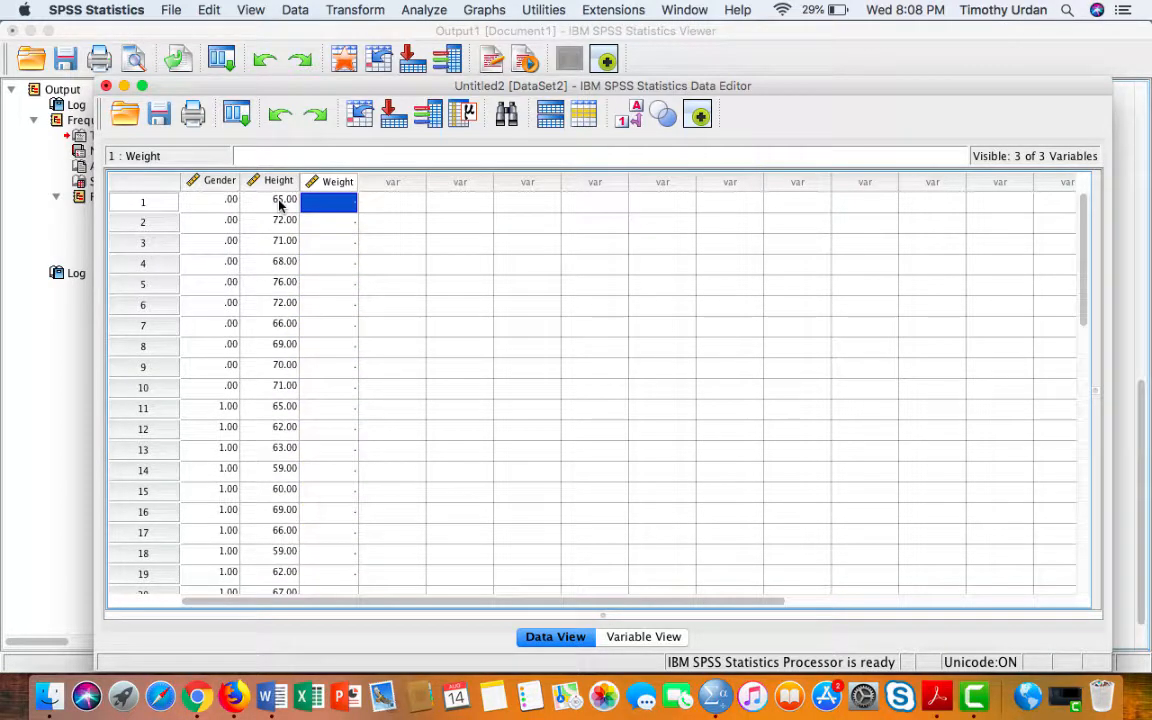
text(189)
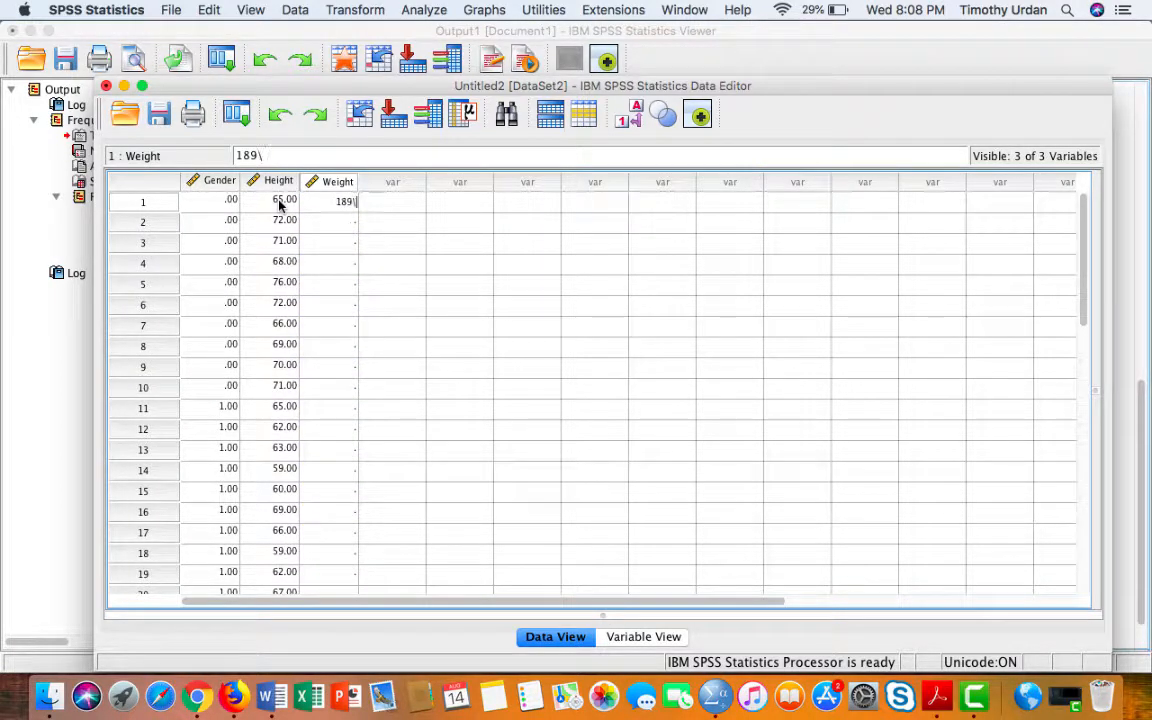
key(Return)
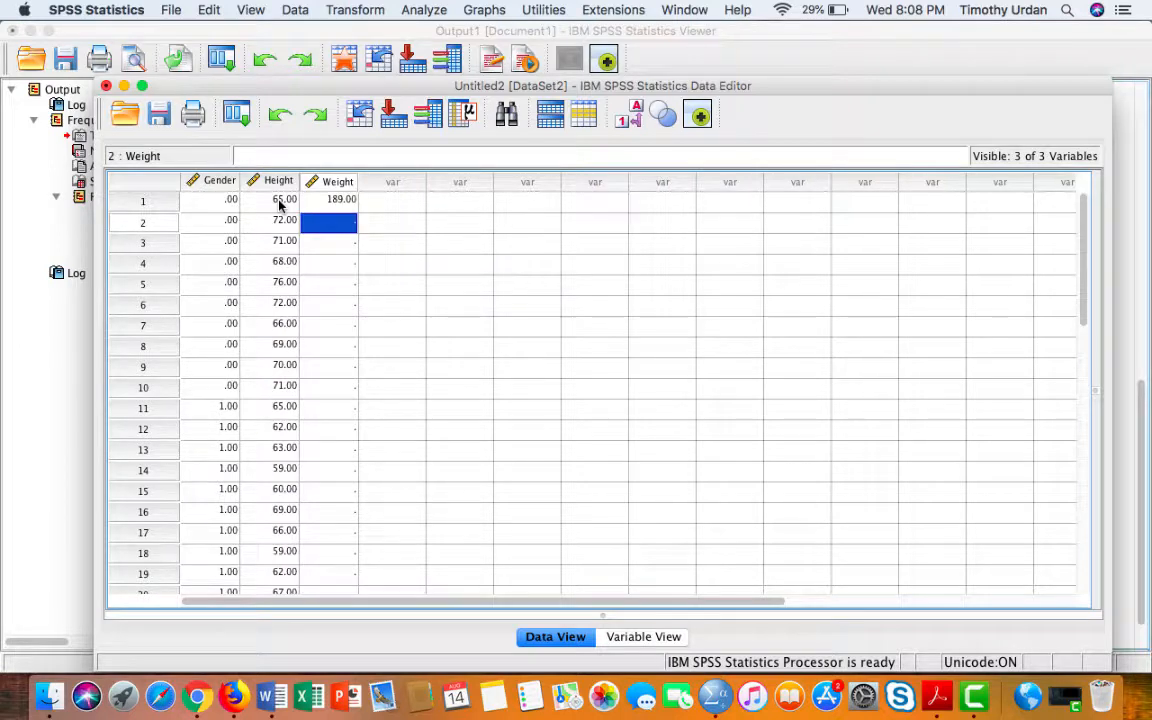
text(200)
key(Return)
text(18)
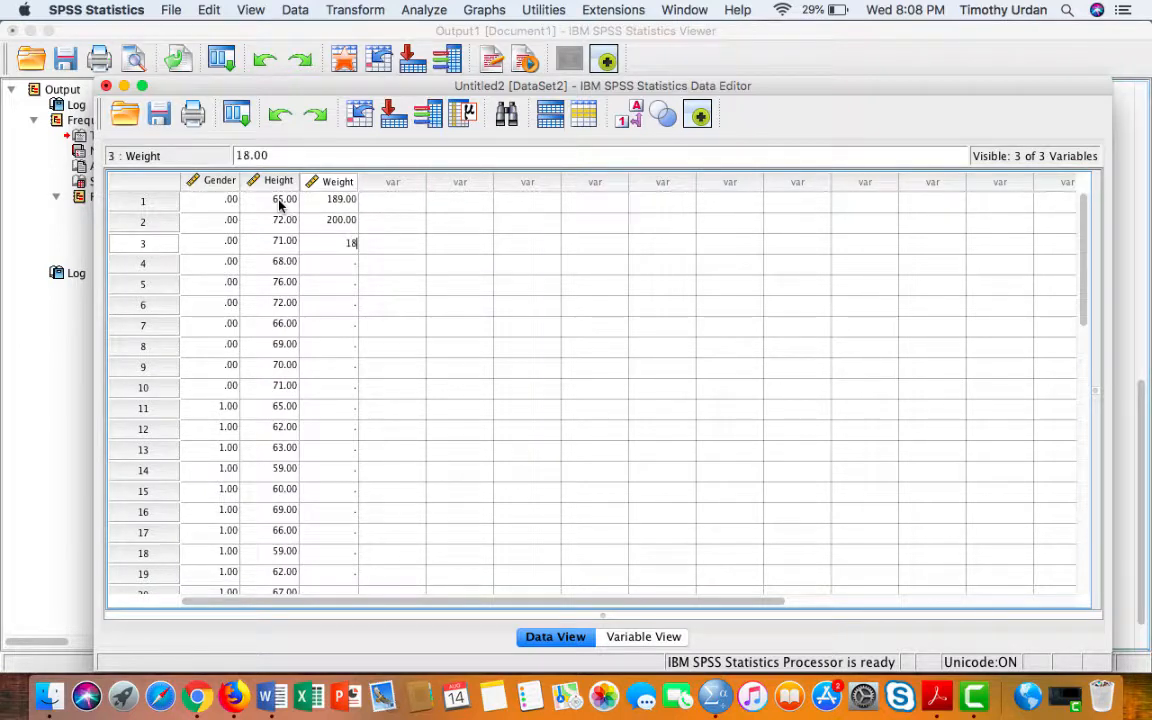
text(3)
key(Return)
Enter the weights 164, 177 and 178 for cases 4 to 6.
text(164)
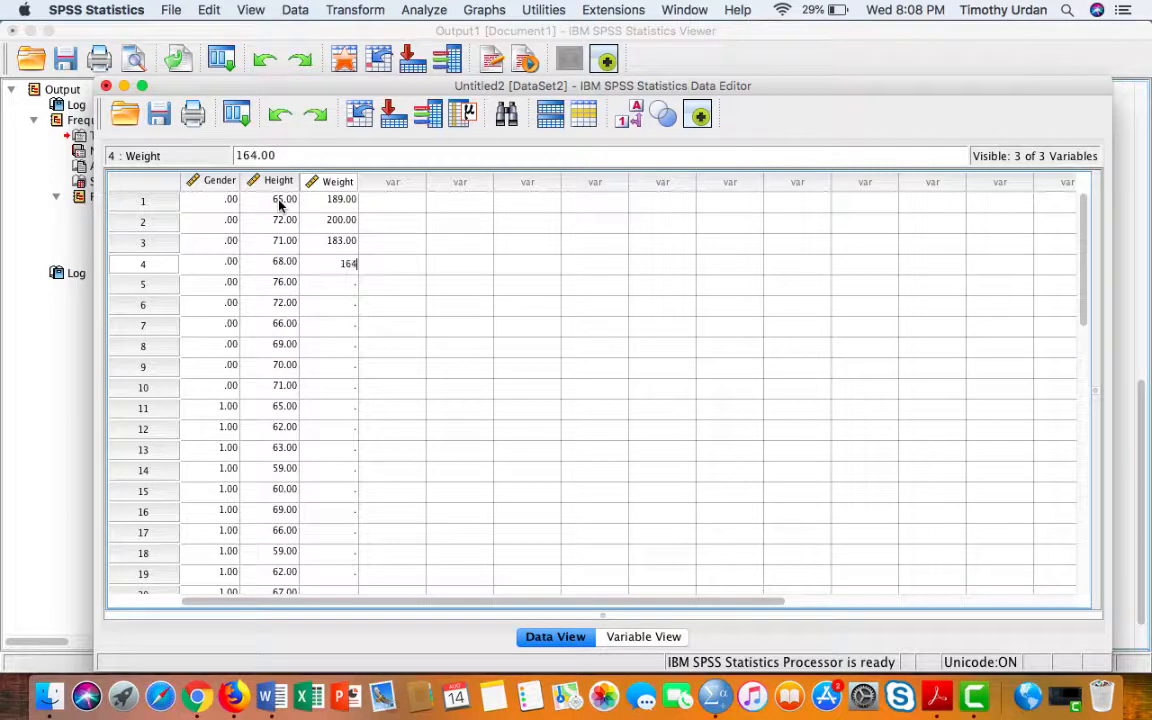
key(Return)
text(177)
key(Return)
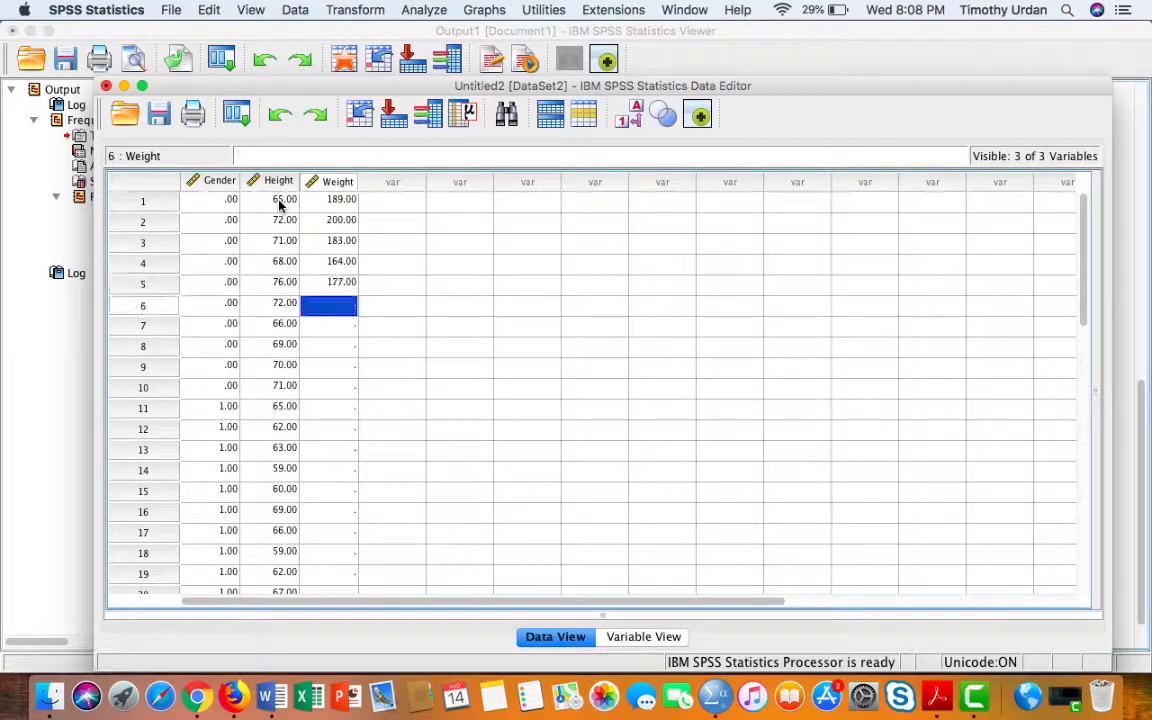
text(178)
key(Return)
Enter the weights 142, 190, 210 and 230 for cases 7 to 10.
text(1)
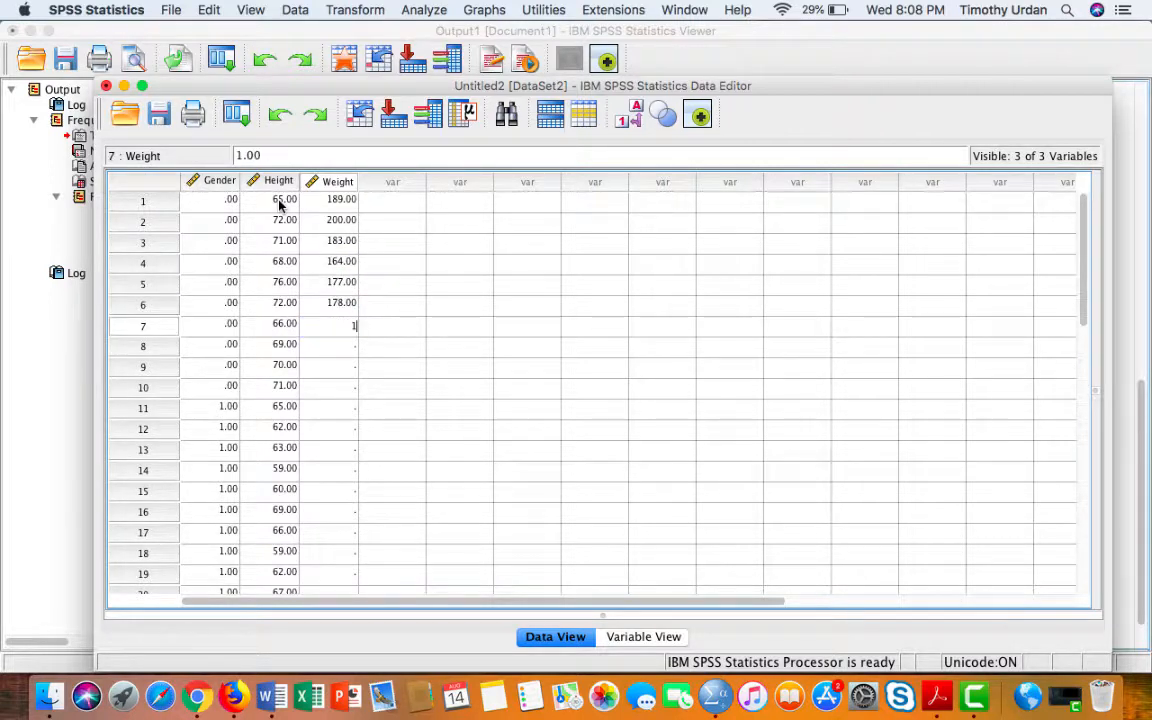
text(42)
key(Return)
text(1)
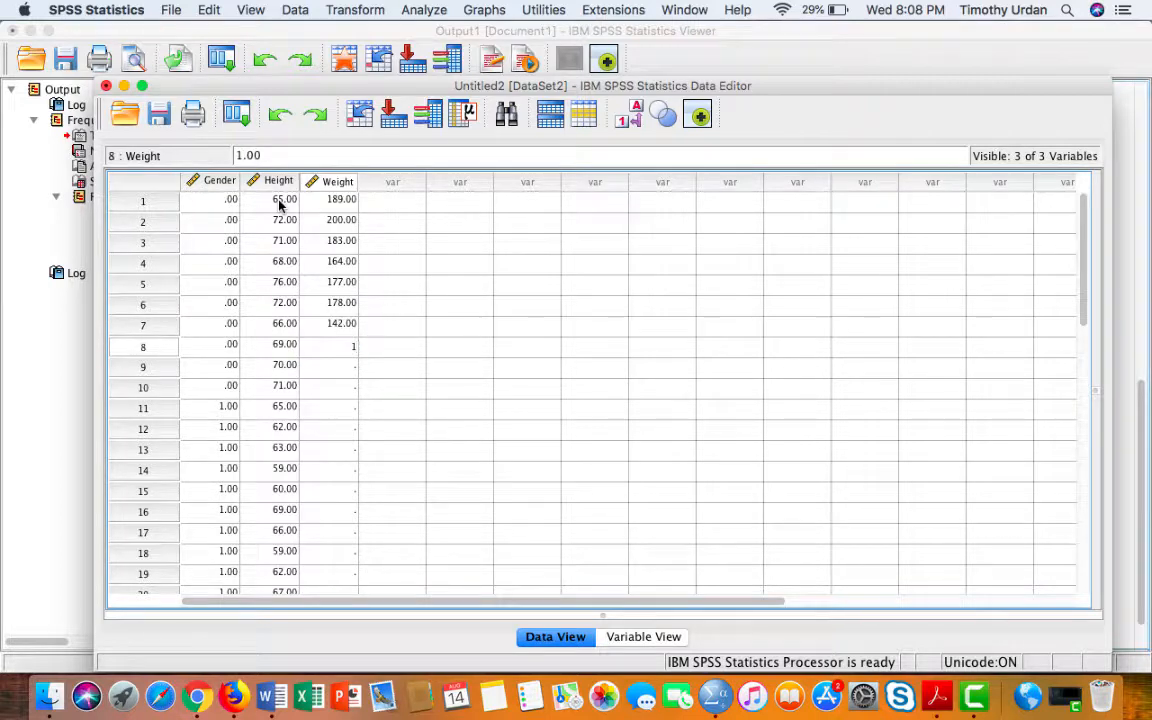
text(90)
key(Return)
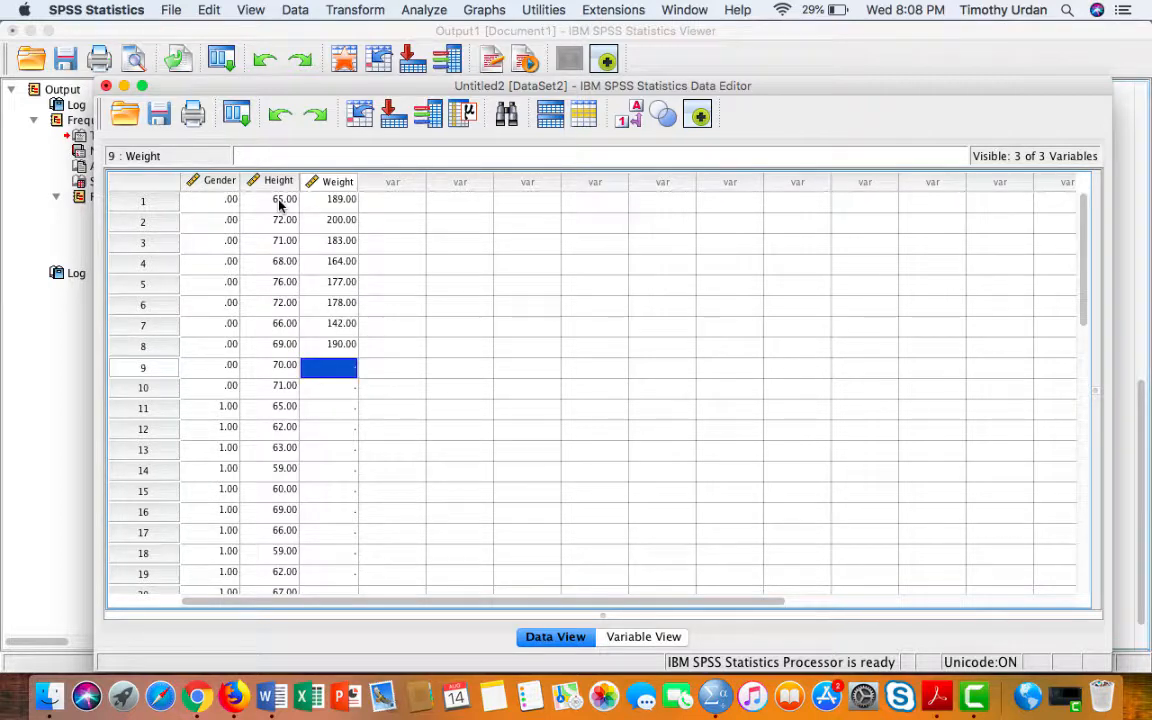
text(210)
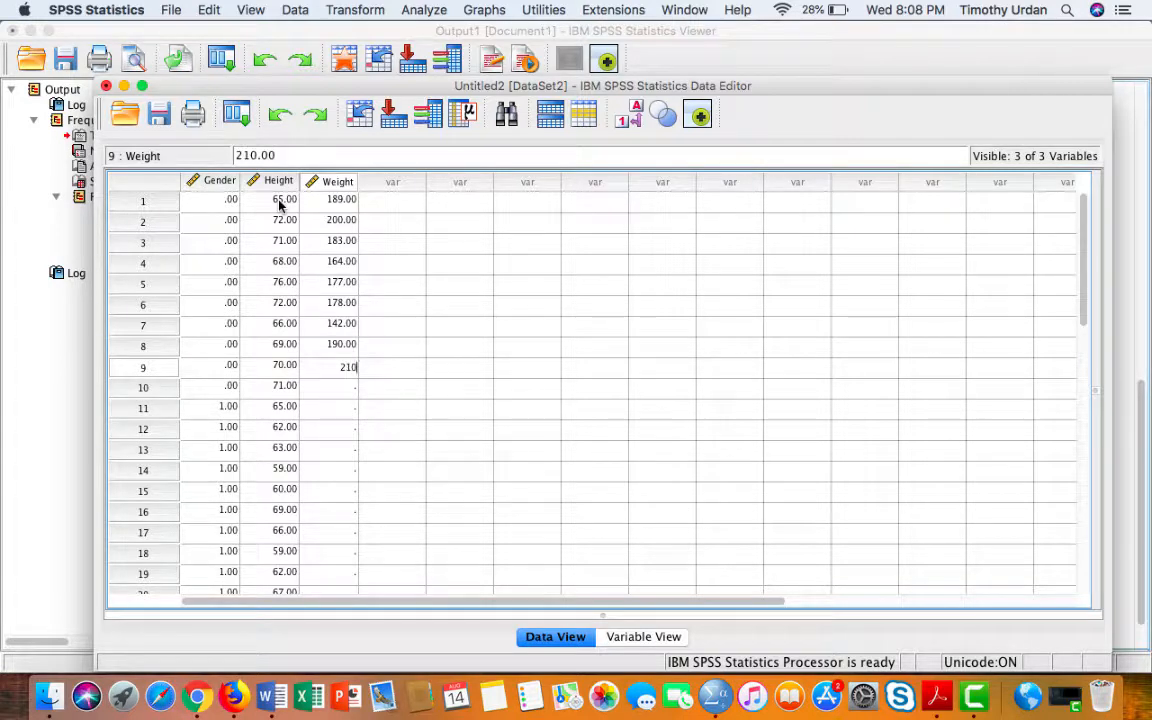
key(Return)
text(230)
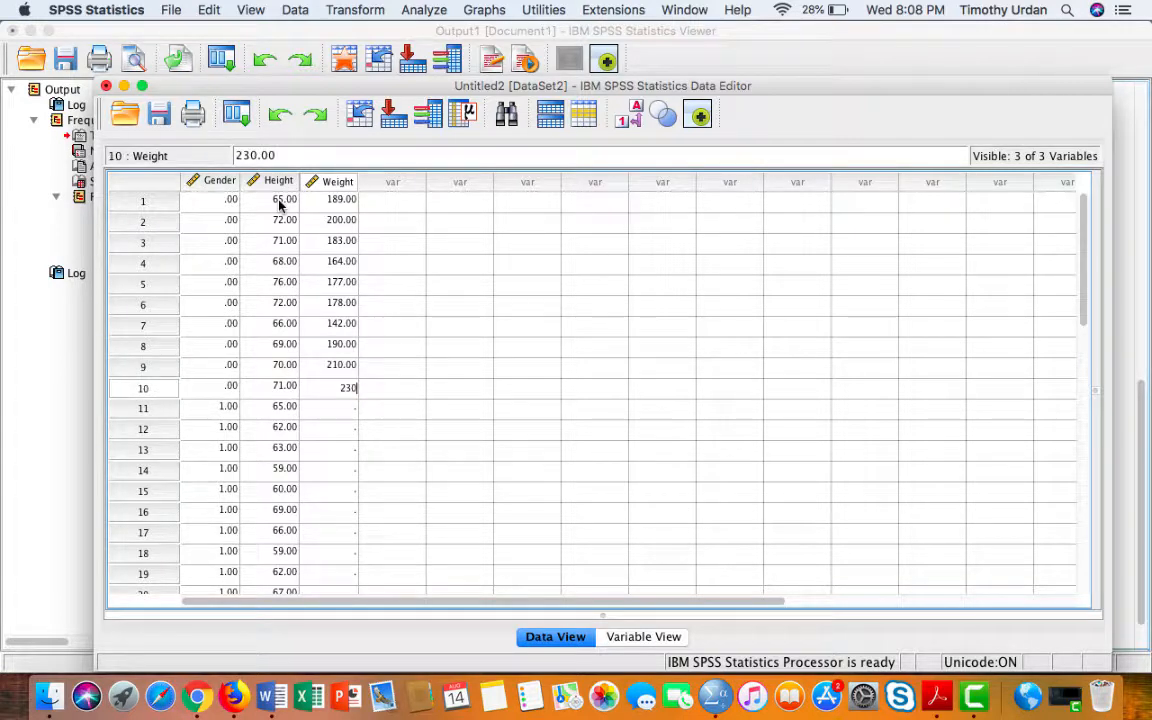
key(Return)
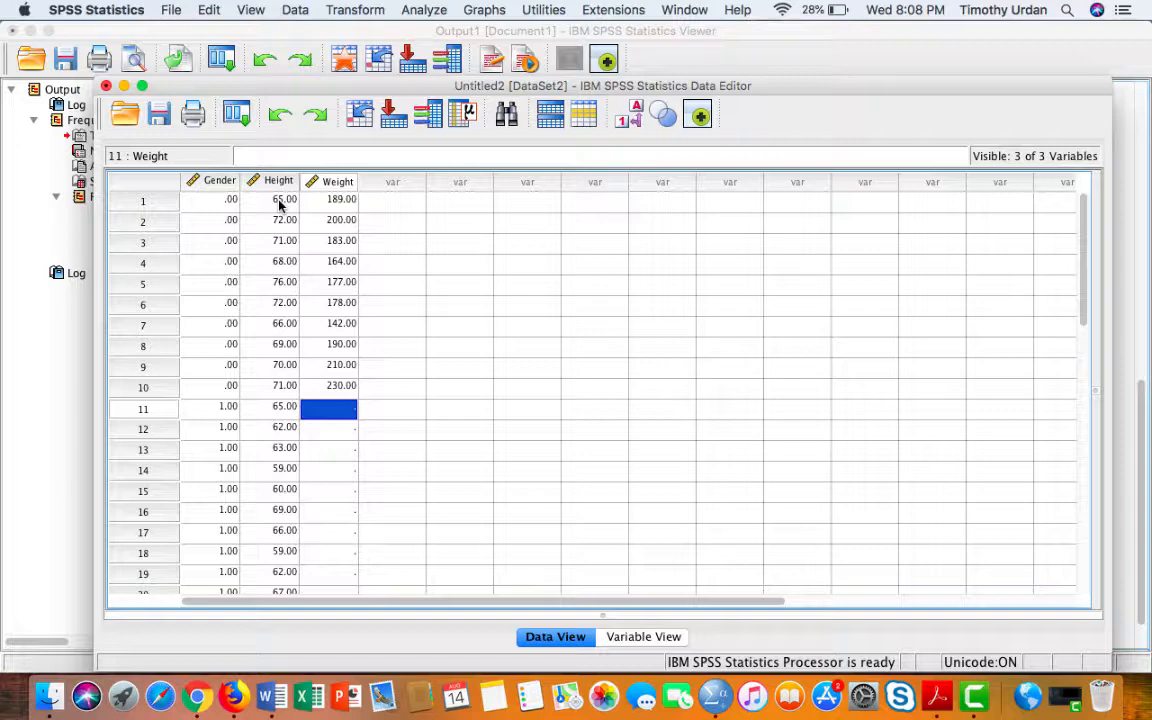
Enter the weights 145, 180, 120 and 111 for cases 11 to 14.
text(145)
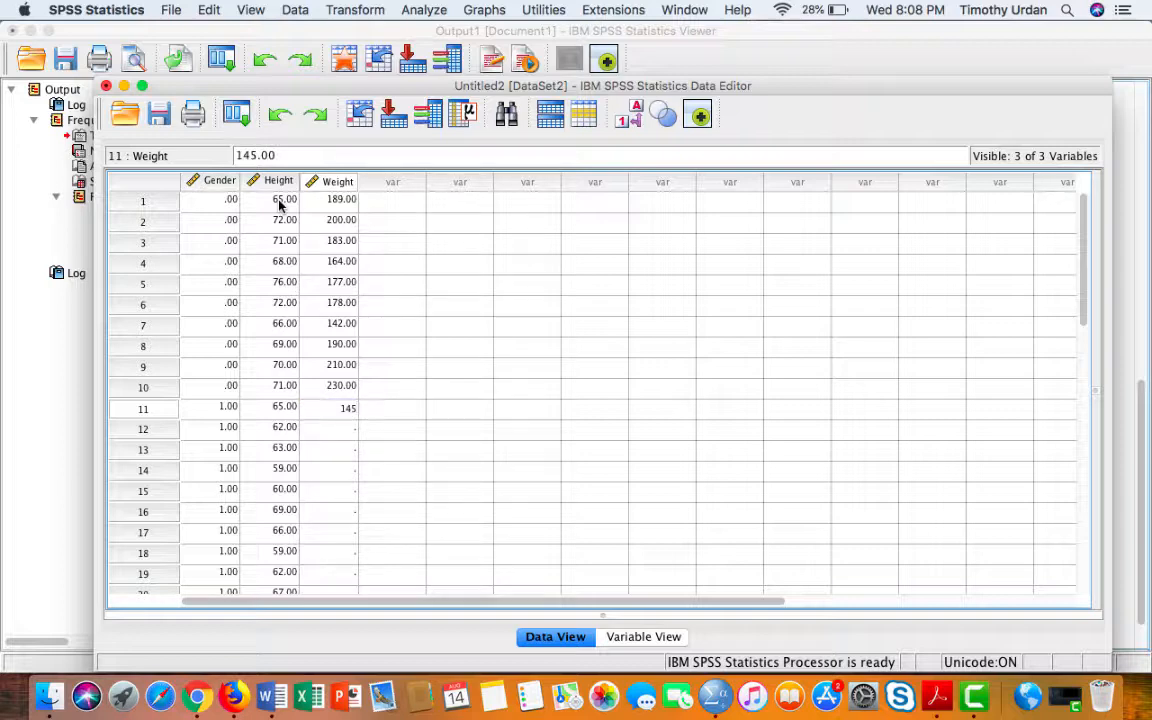
key(Return)
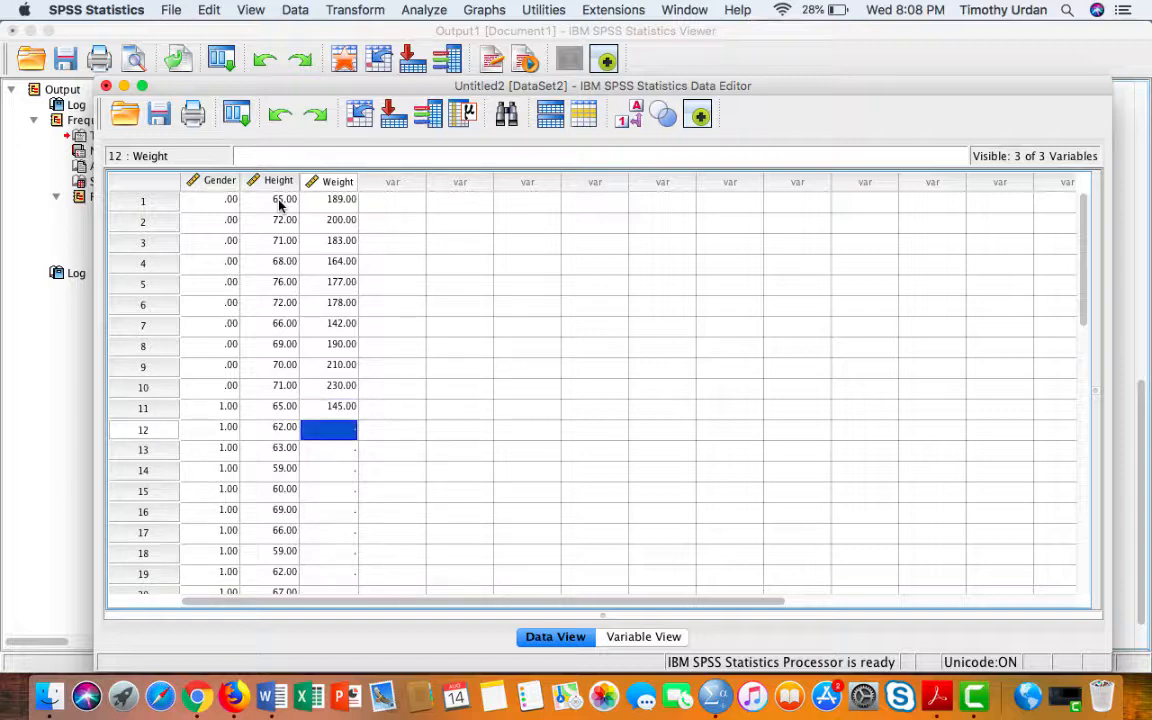
text(180)
key(Return)
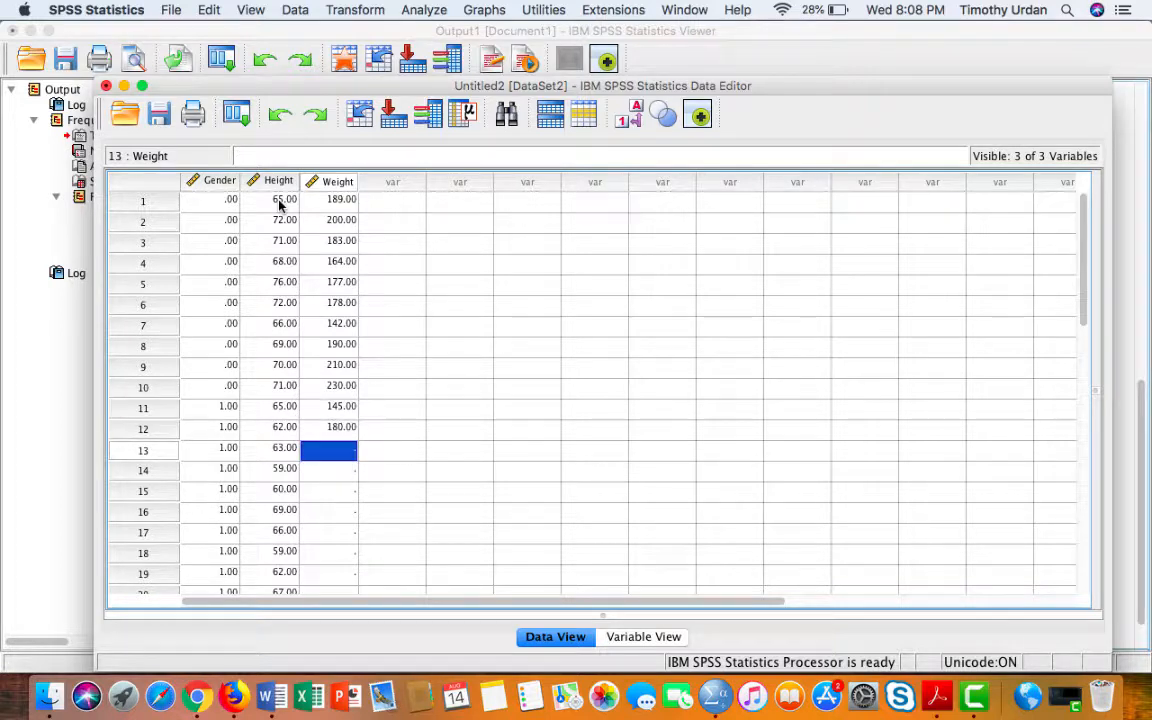
text(120)
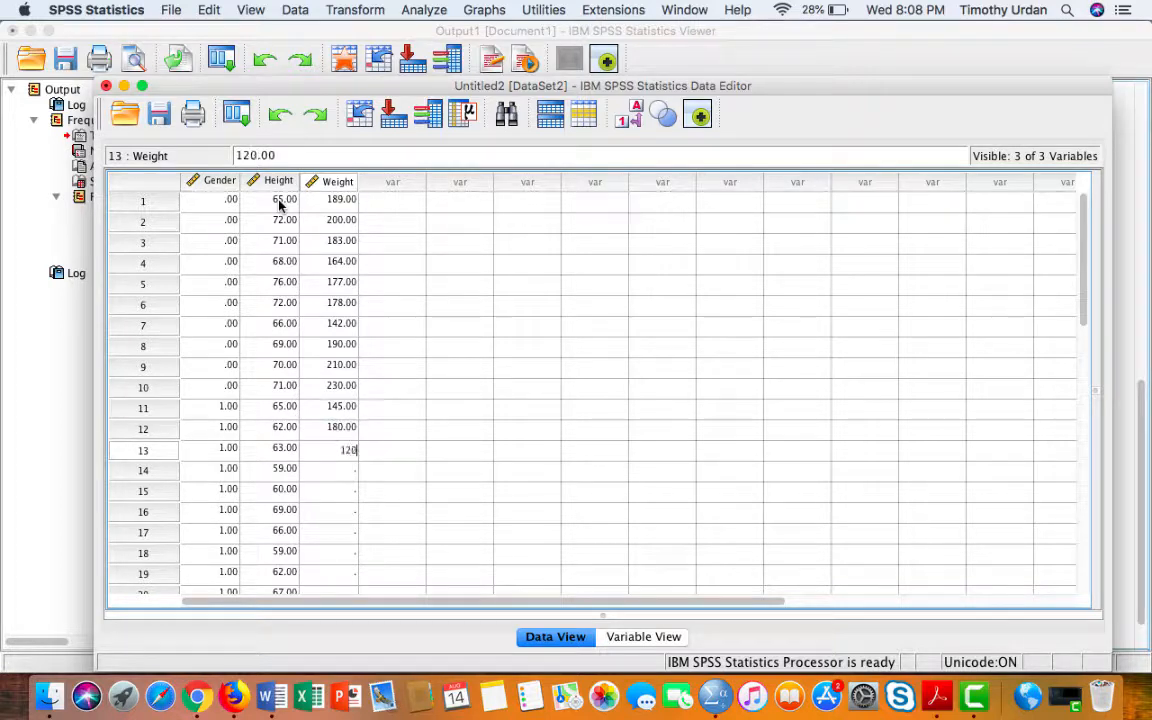
key(Return)
text(111)
key(Return)
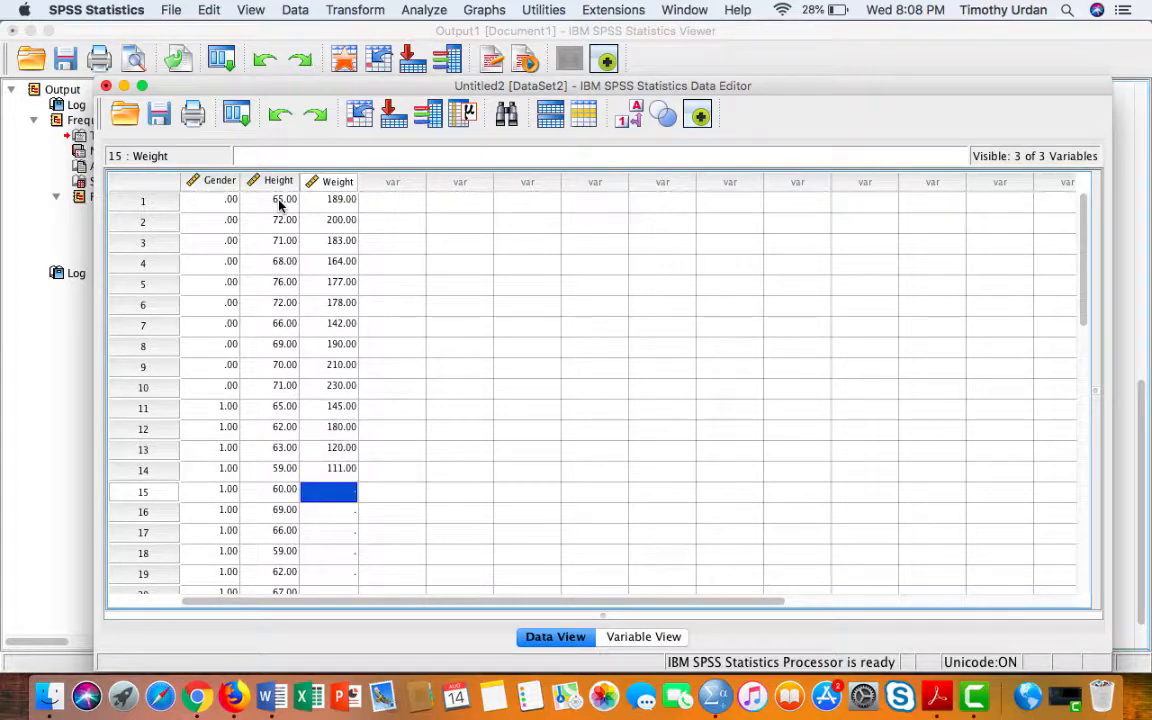
Enter the weights 155, 176 and 135 for cases 15 to 17.
text(155)
key(Return)
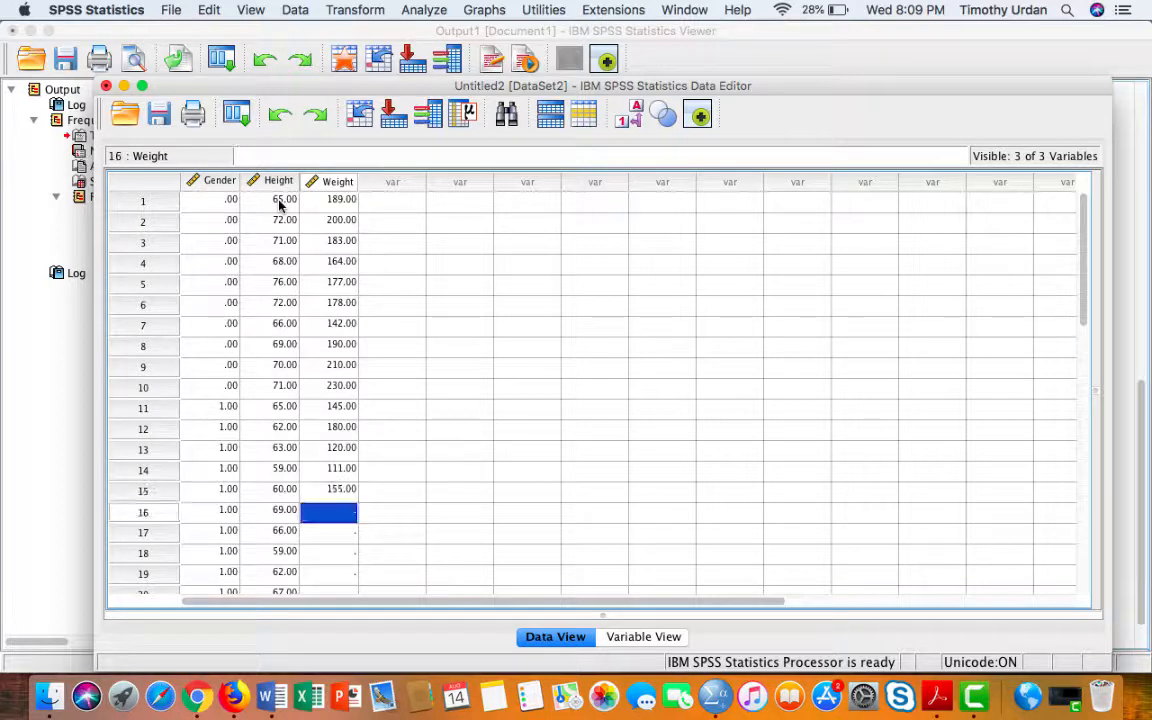
text(176)
key(Return)
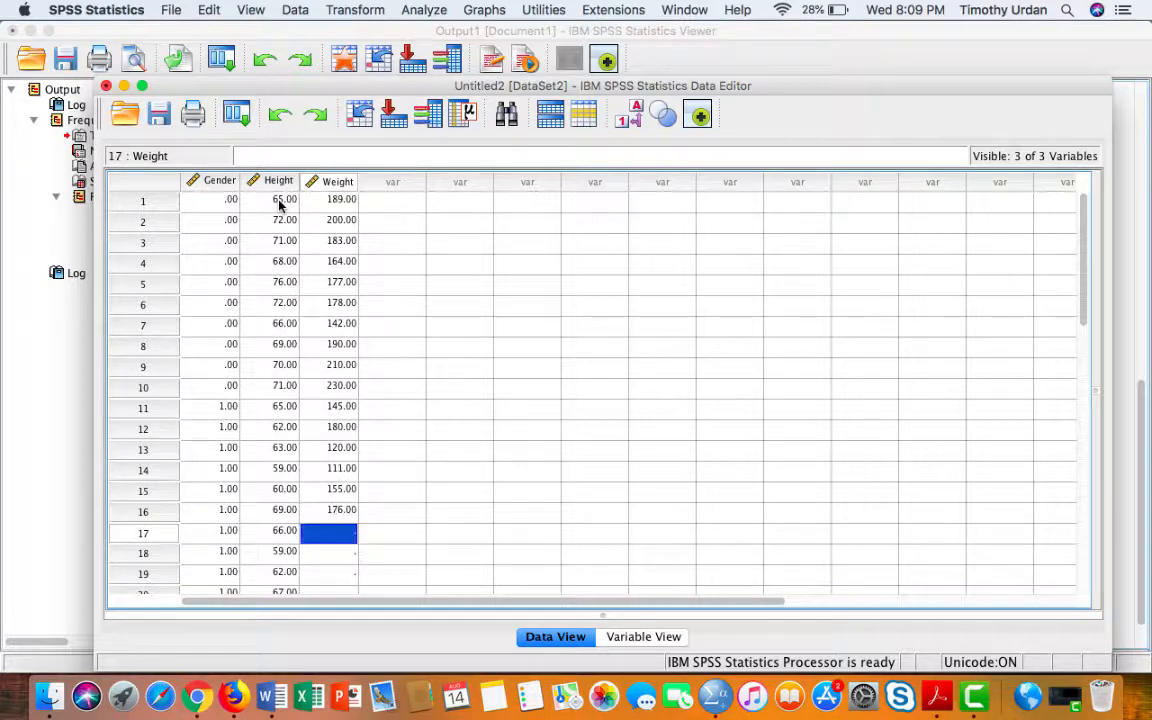
text(135)
key(Return)
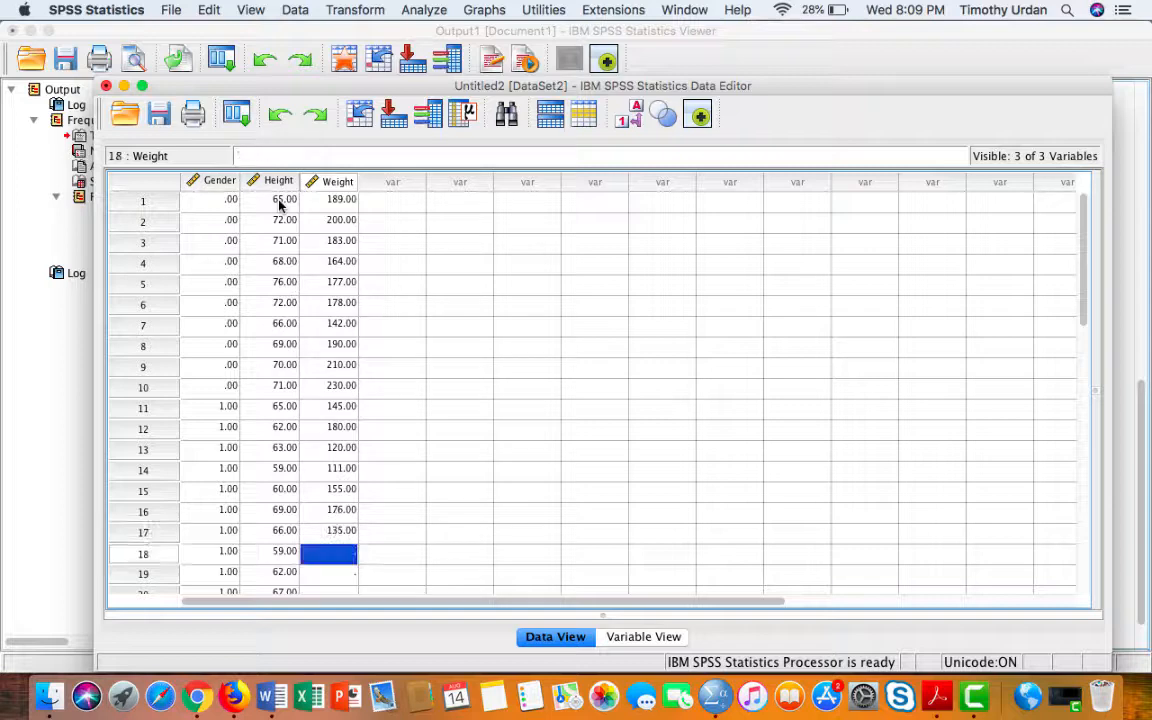
Enter the weights 130, 125 and 189 for cases 18 to 20.
text(130)
key(Return)
text(1)
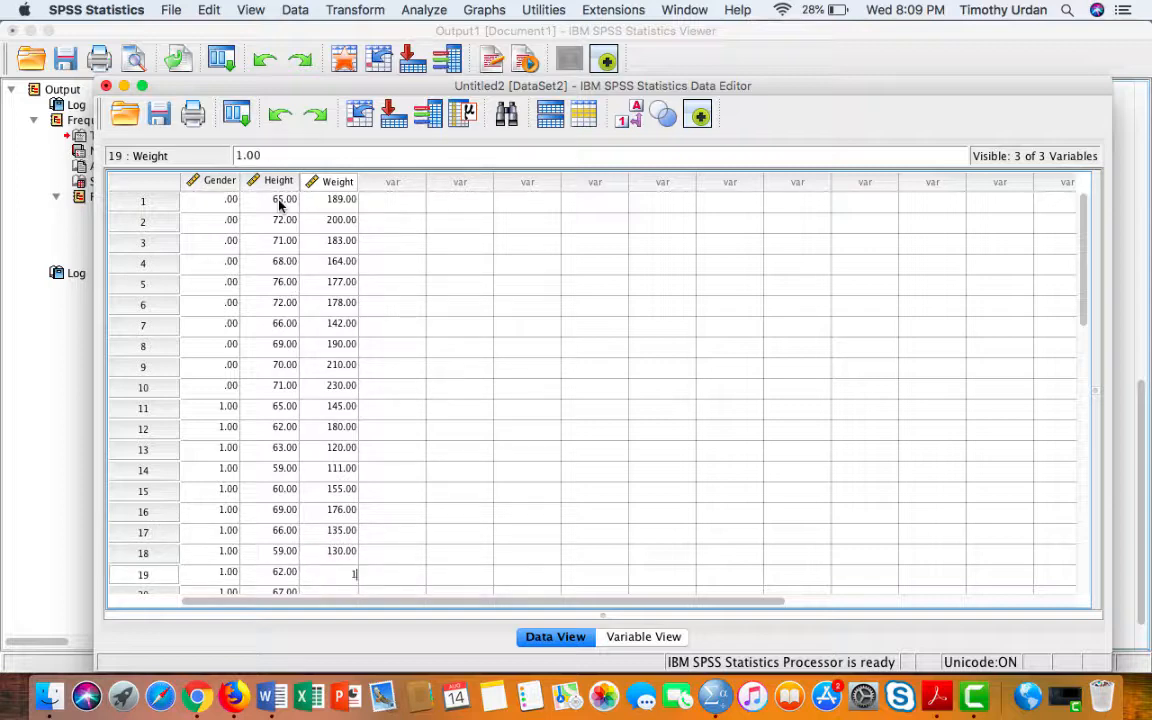
text(25)
key(Return)
text(1)
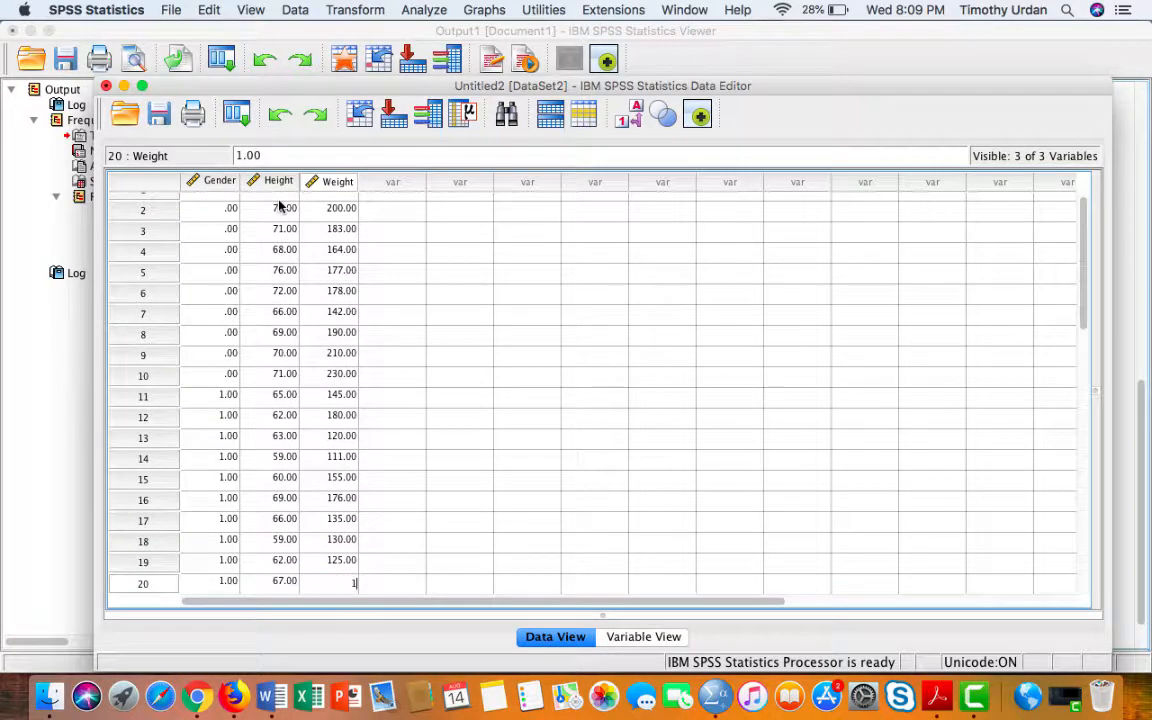
text(89)
key(Return)
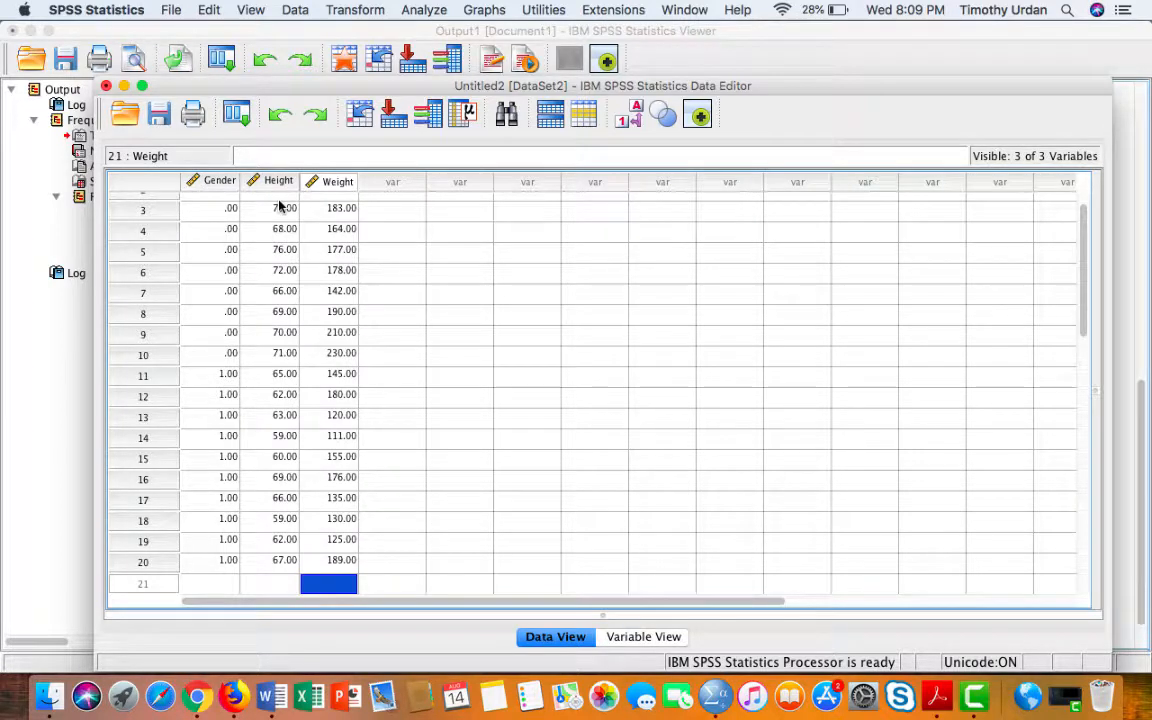
Review the Weight values back up to case 1, then check that case's Gender, Height and Weight entries.
key(Up)
key(Up)
key(Up)
key(Up)
key(Up)
key(Up)
key(Up)
key(Up)
key(Up)
key(Up)
key(Up)
key(Up)
key(Up)
key(Up)
key(Up)
key(Up)
key(Up)
key(Up)
key(Up)
key(Up)
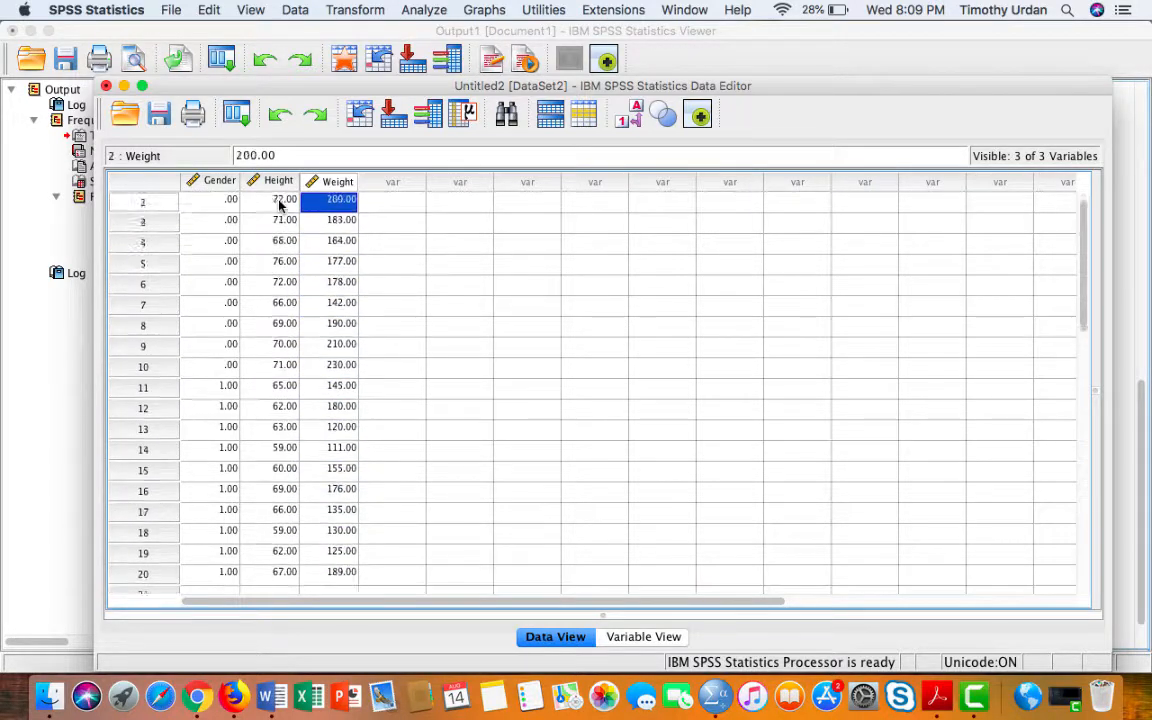
key(Left)
key(Left)
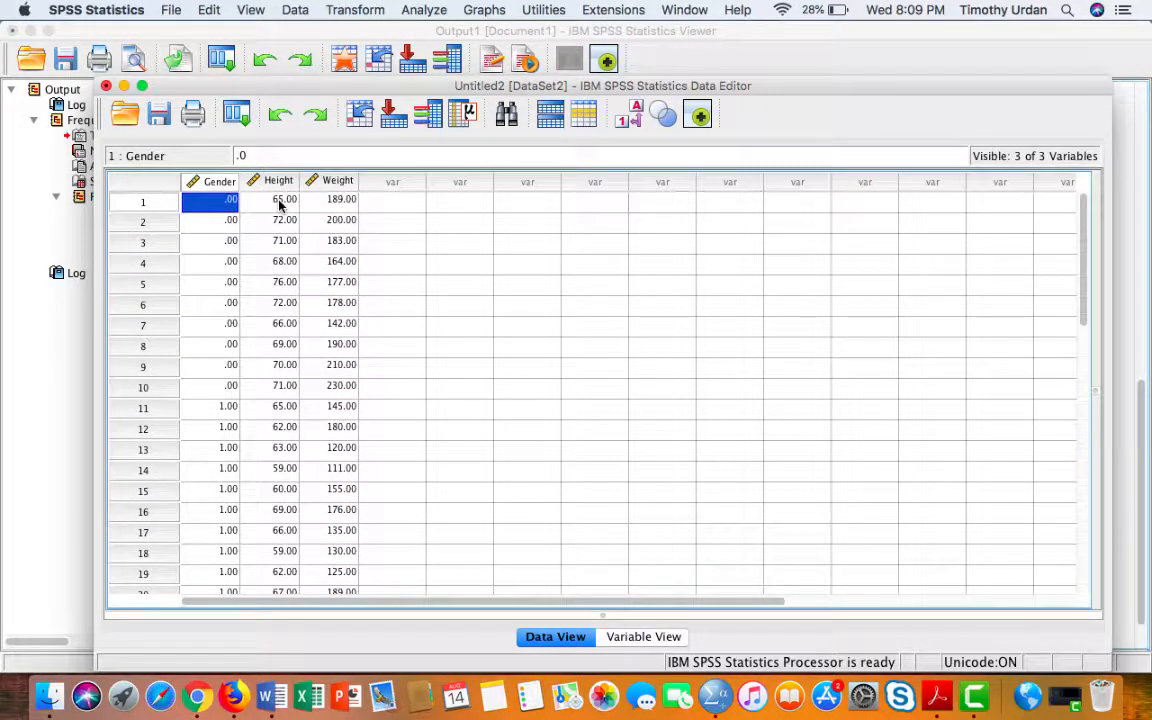
click(280, 204)
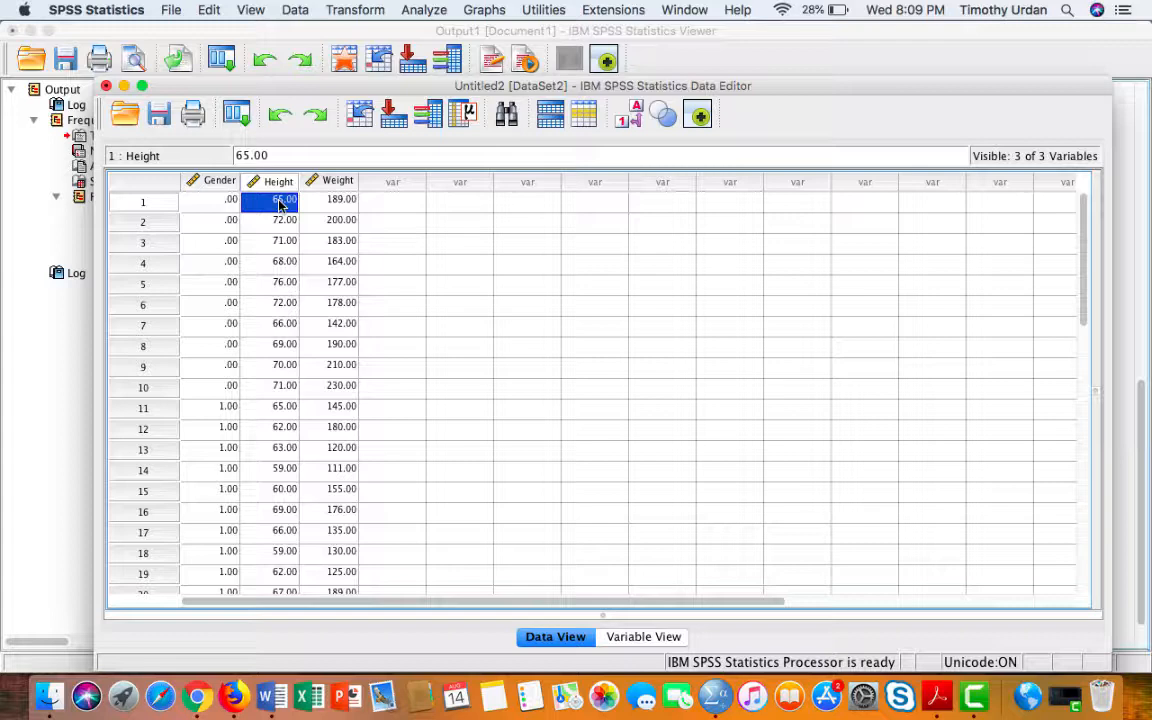
key(Right)
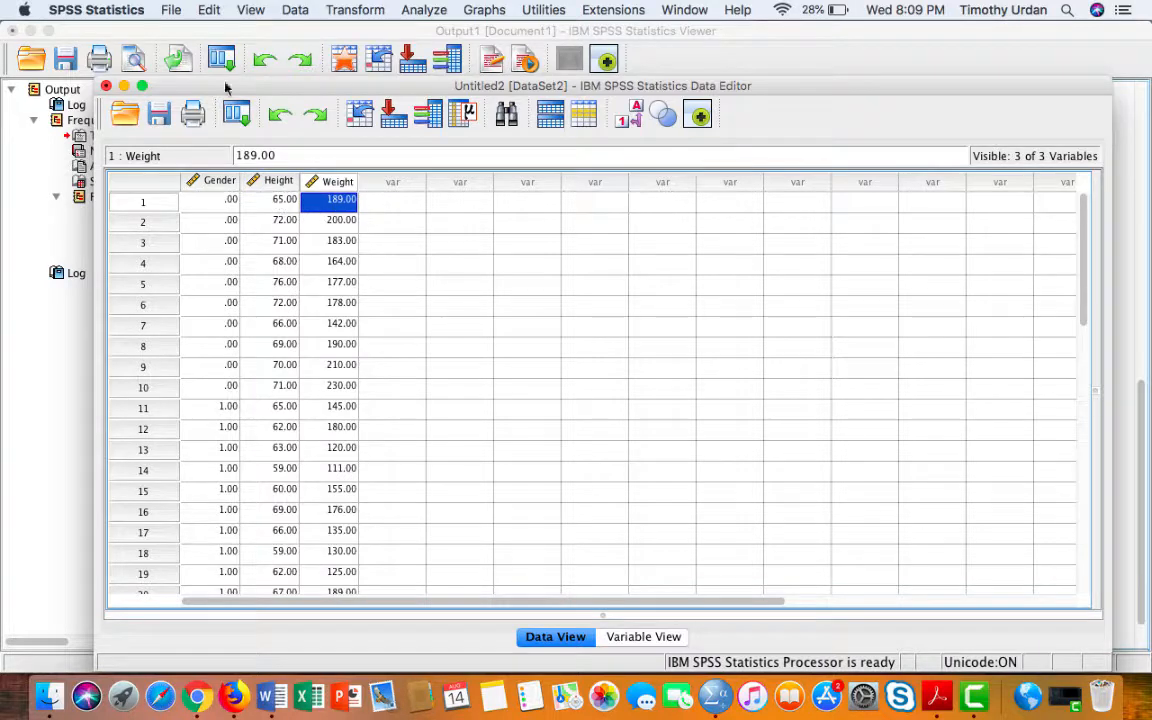
Save the dataset in the Documents folder as an SPSS Statistics file named "Sample data for Psych 51".
click(172, 11)
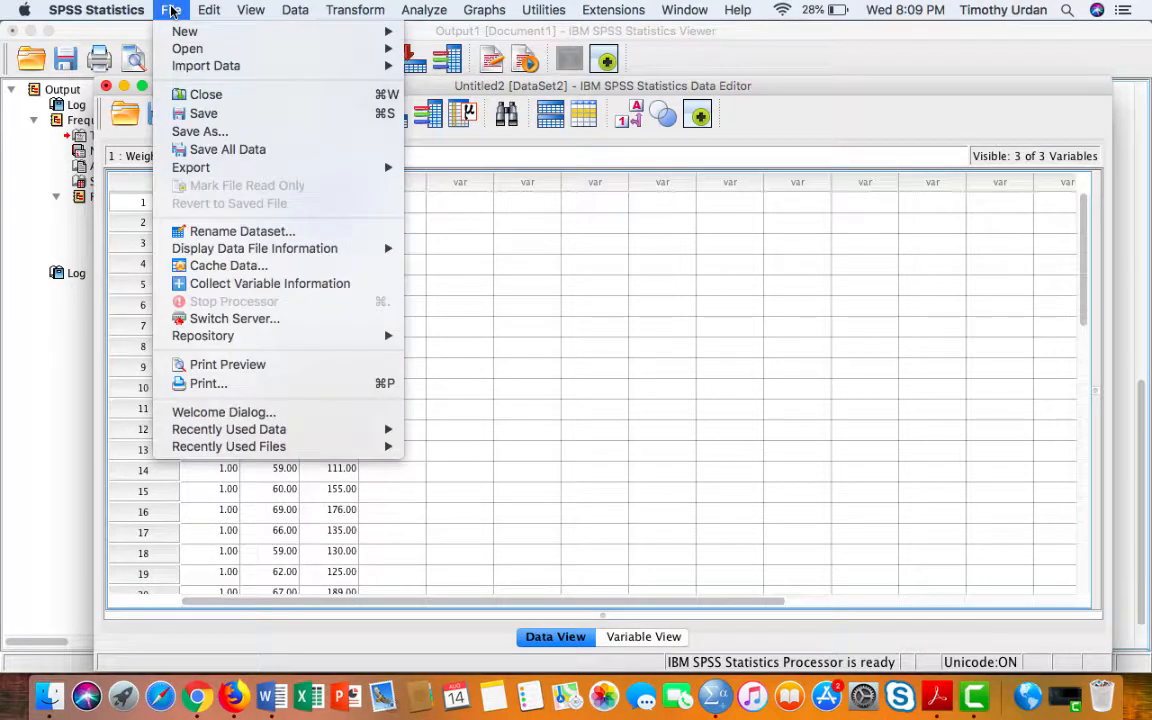
click(212, 116)
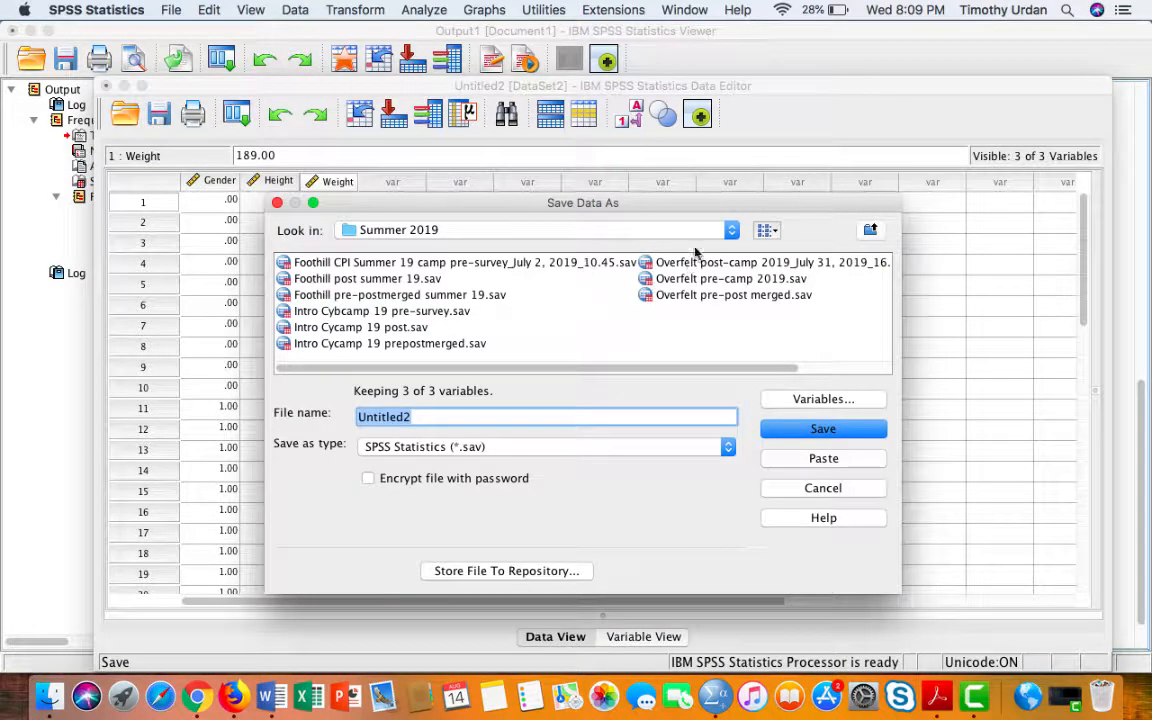
click(730, 231)
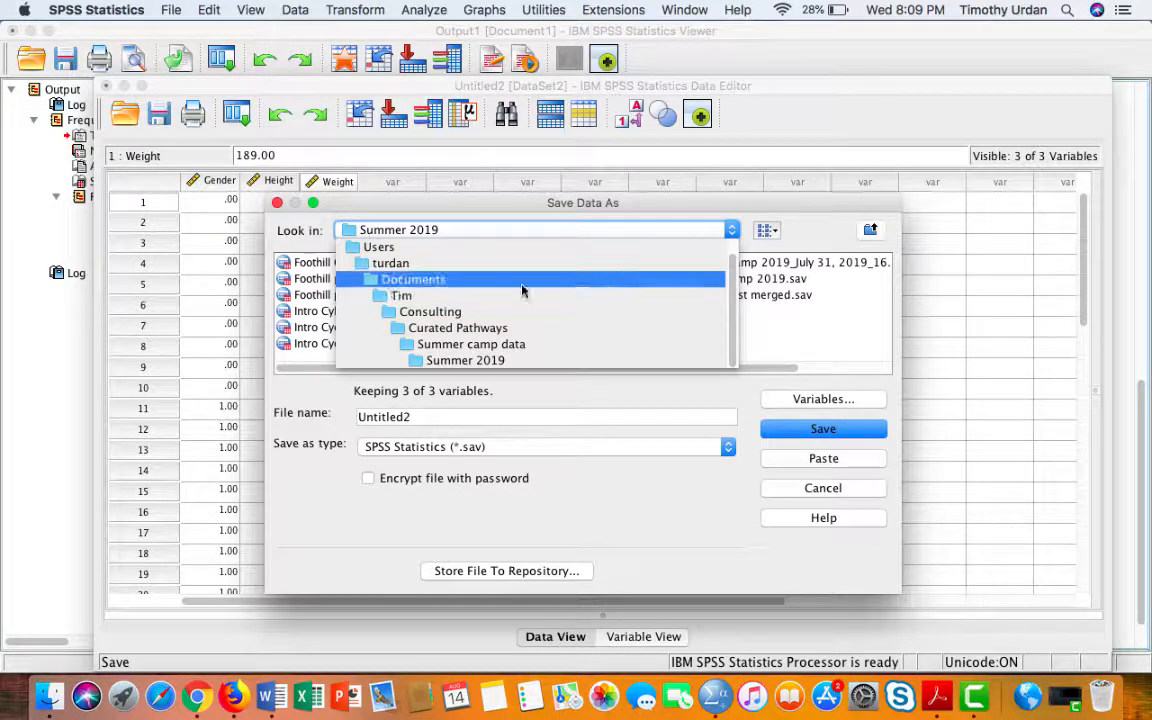
click(404, 279)
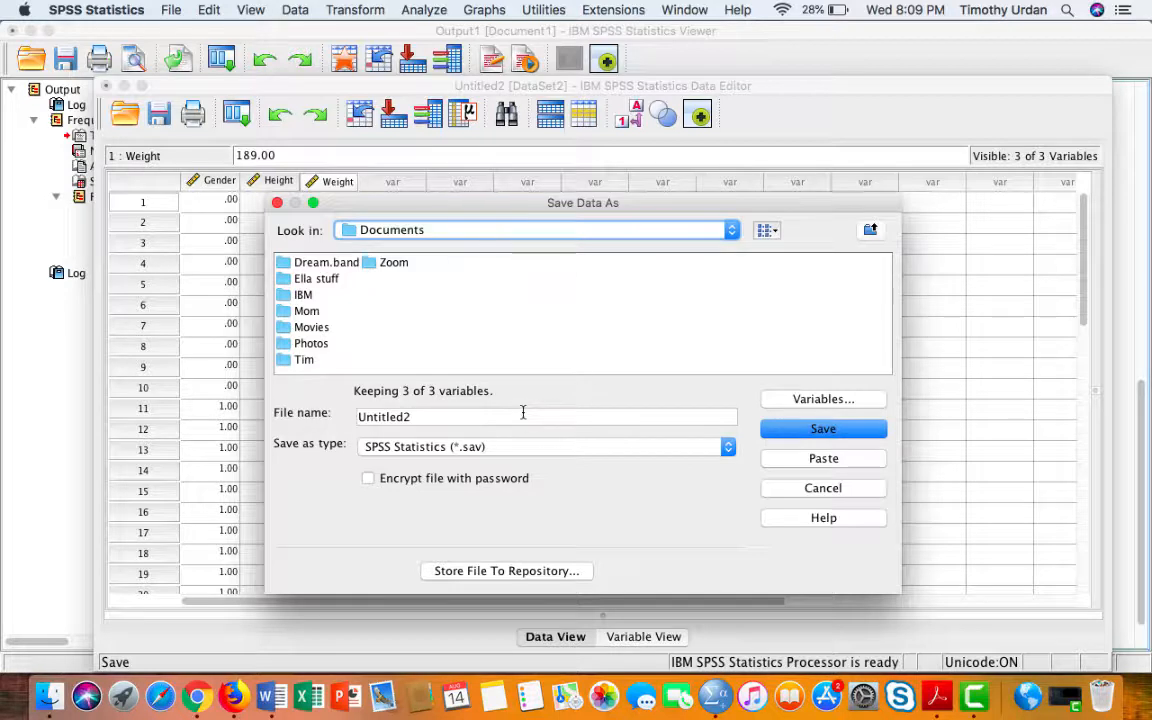
double_click(400, 416)
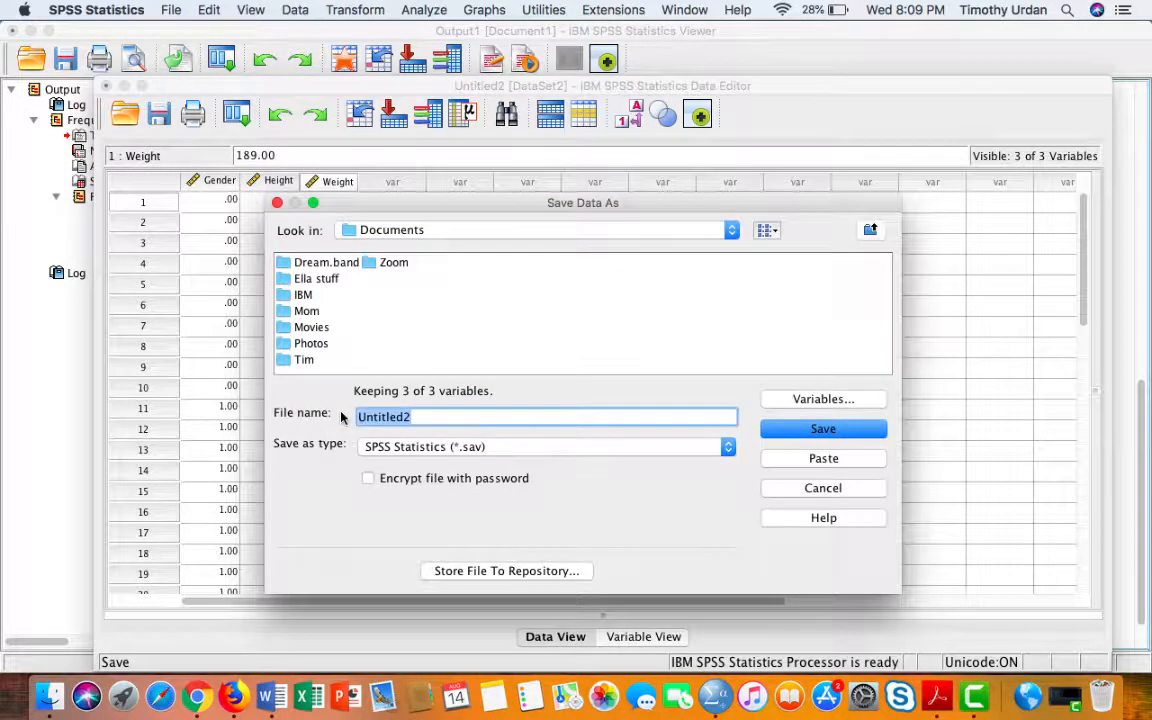
text(Sample data for Psych )
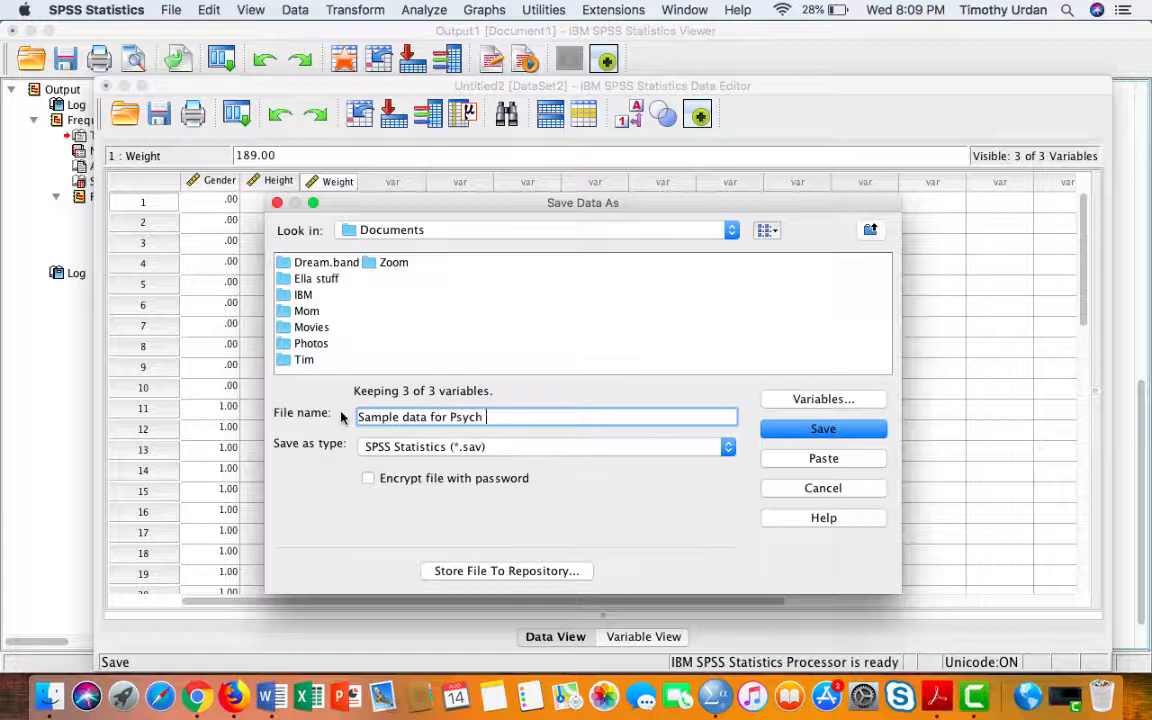
text(51)
key(Return)
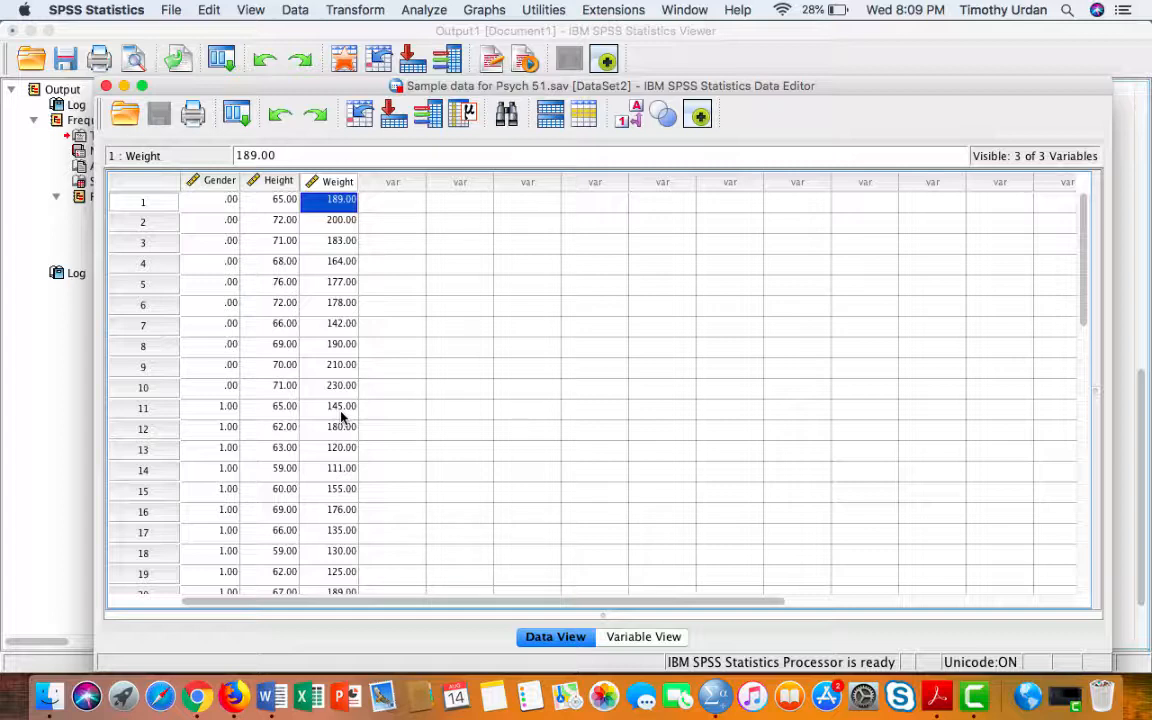
click(975, 697)
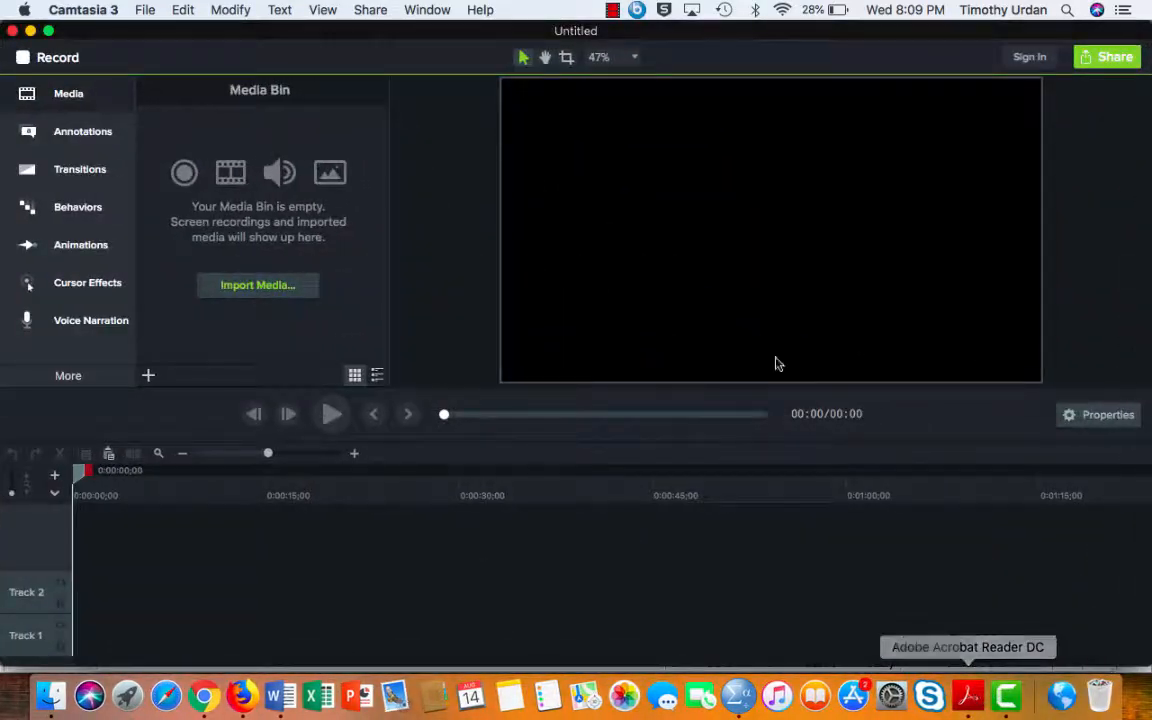